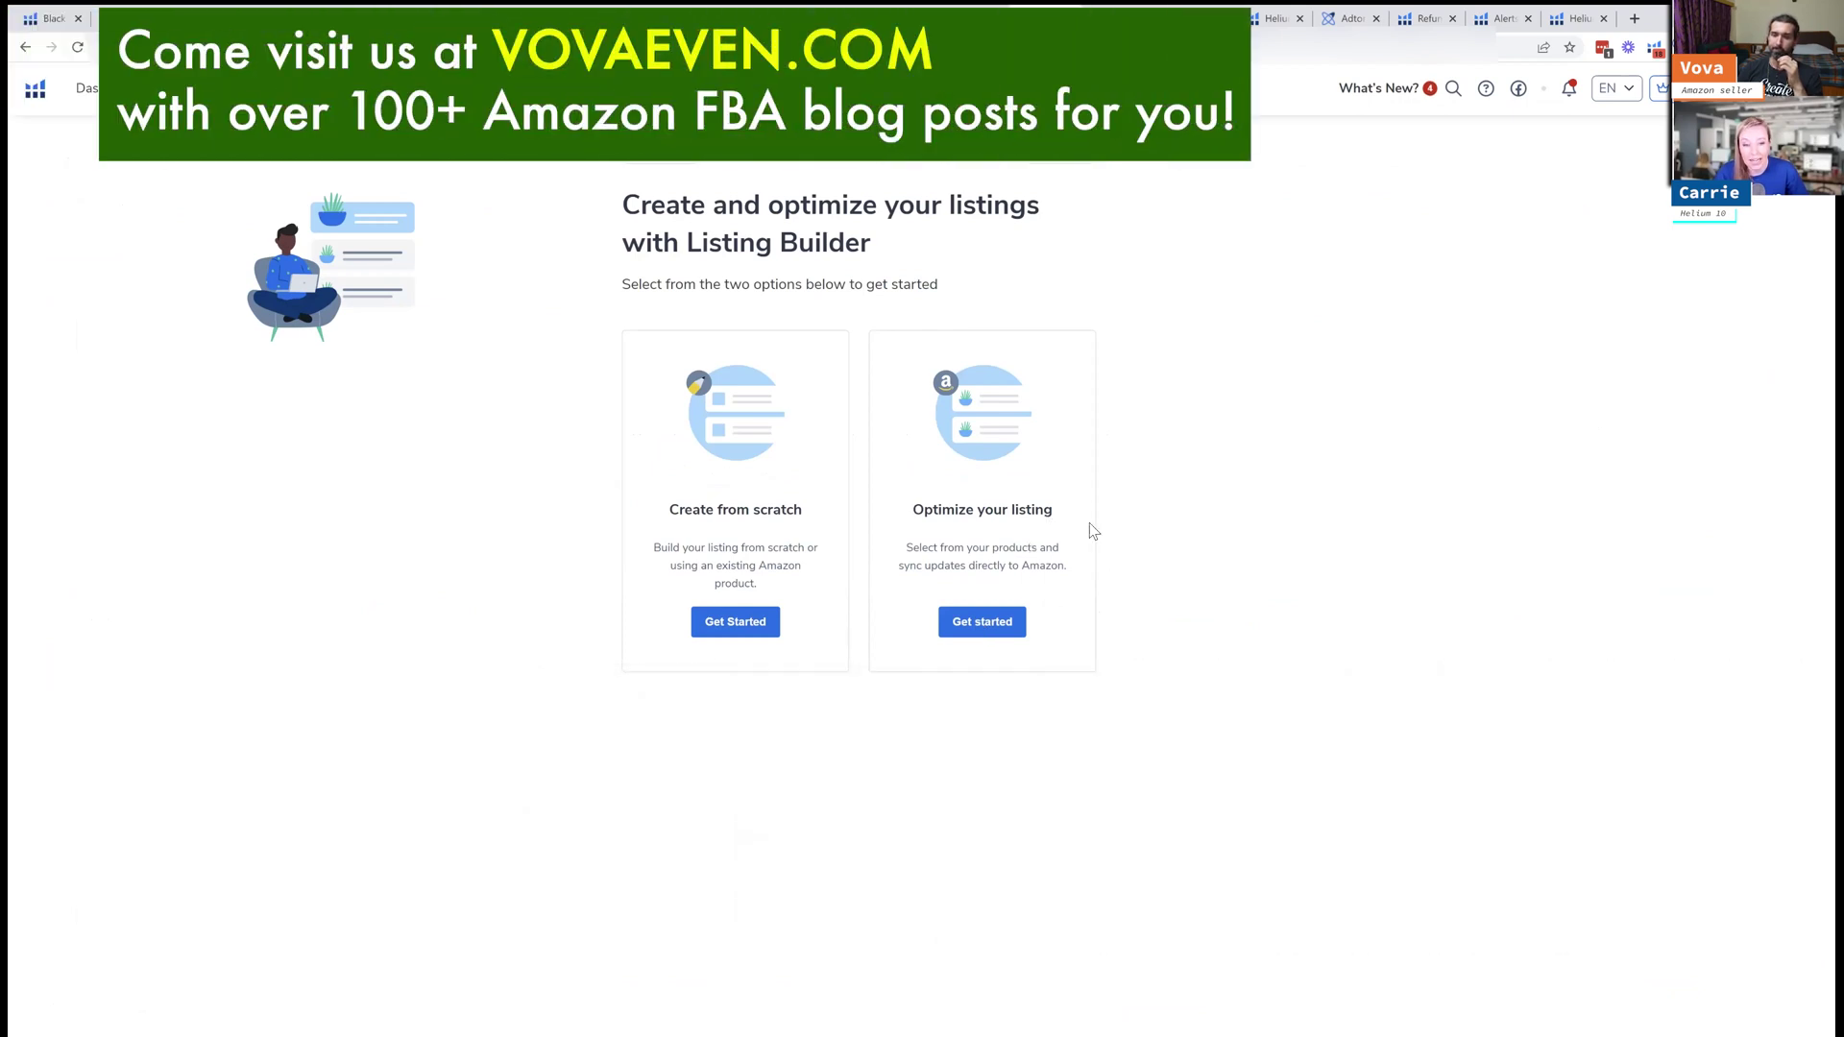
Preview the Optimize your listing option, then return to the Listing Builder start page
left_click(993, 625)
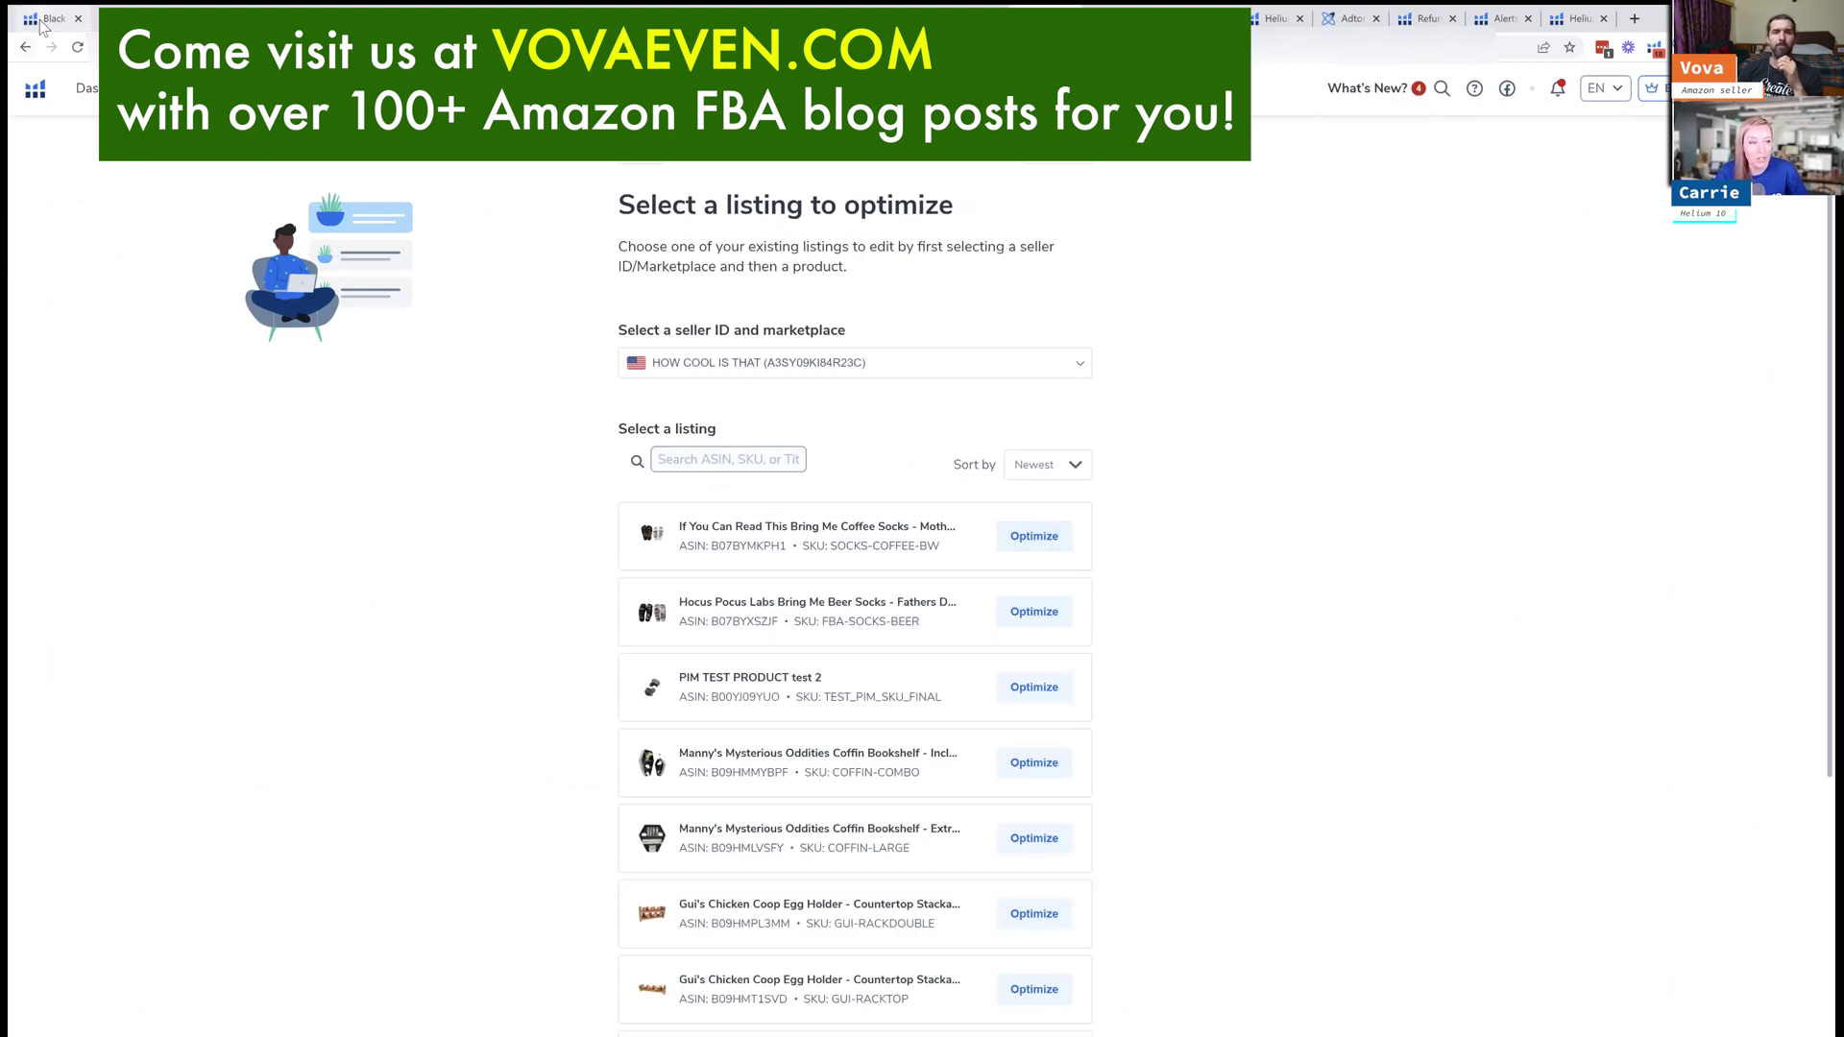
key("alt+Left")
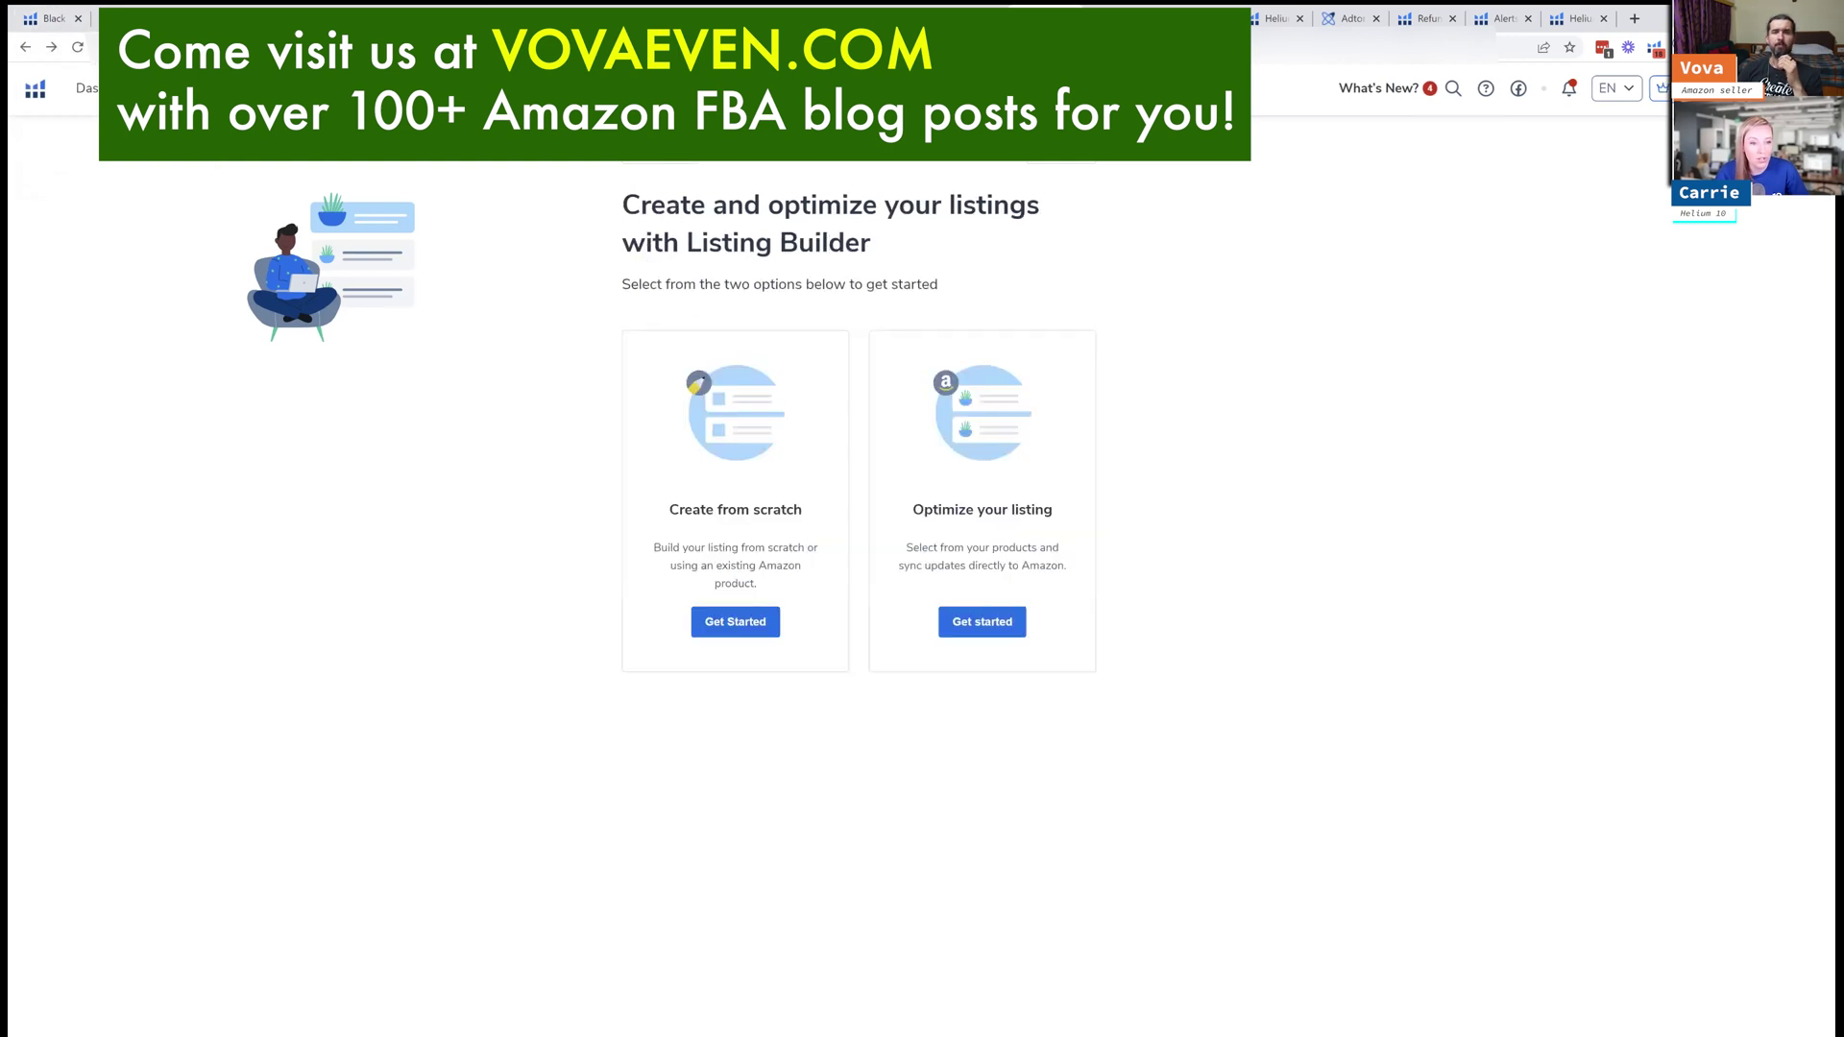
Start building a new amazon.com listing from scratch and view the competitor-ASIN keyword tab
left_click(734, 625)
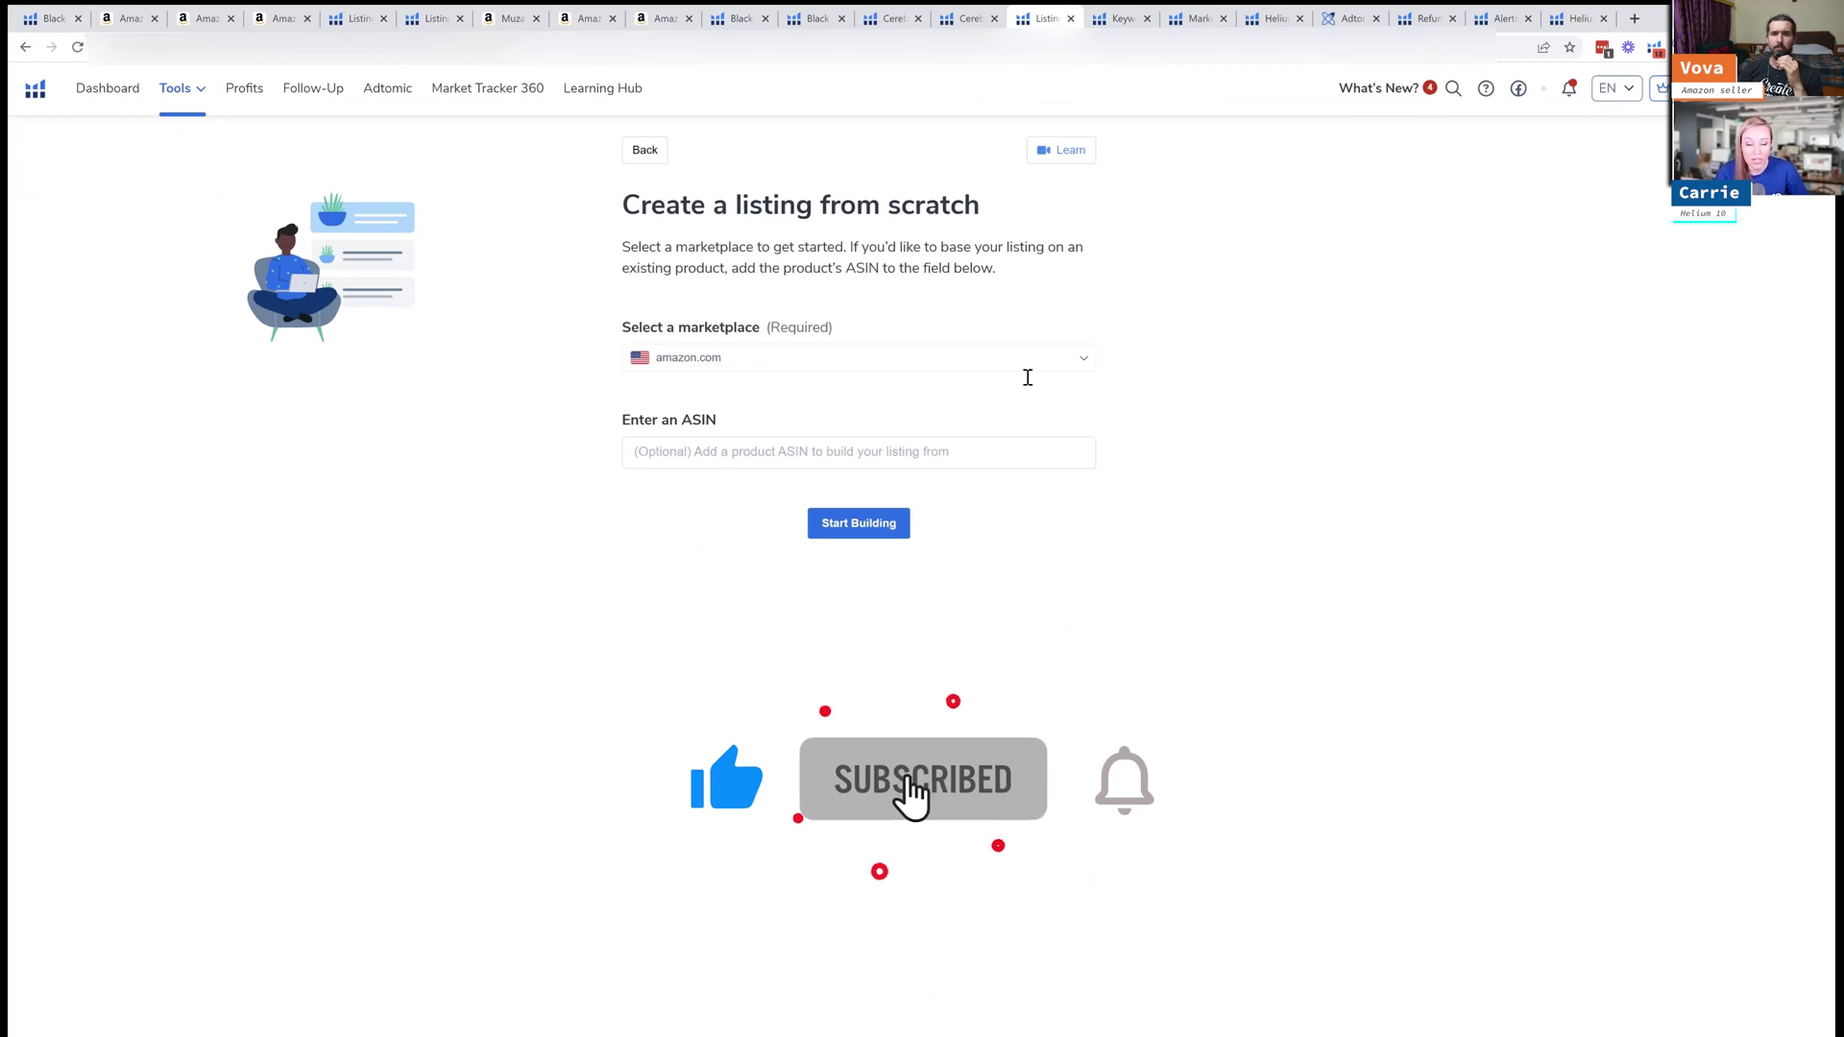
left_click(869, 532)
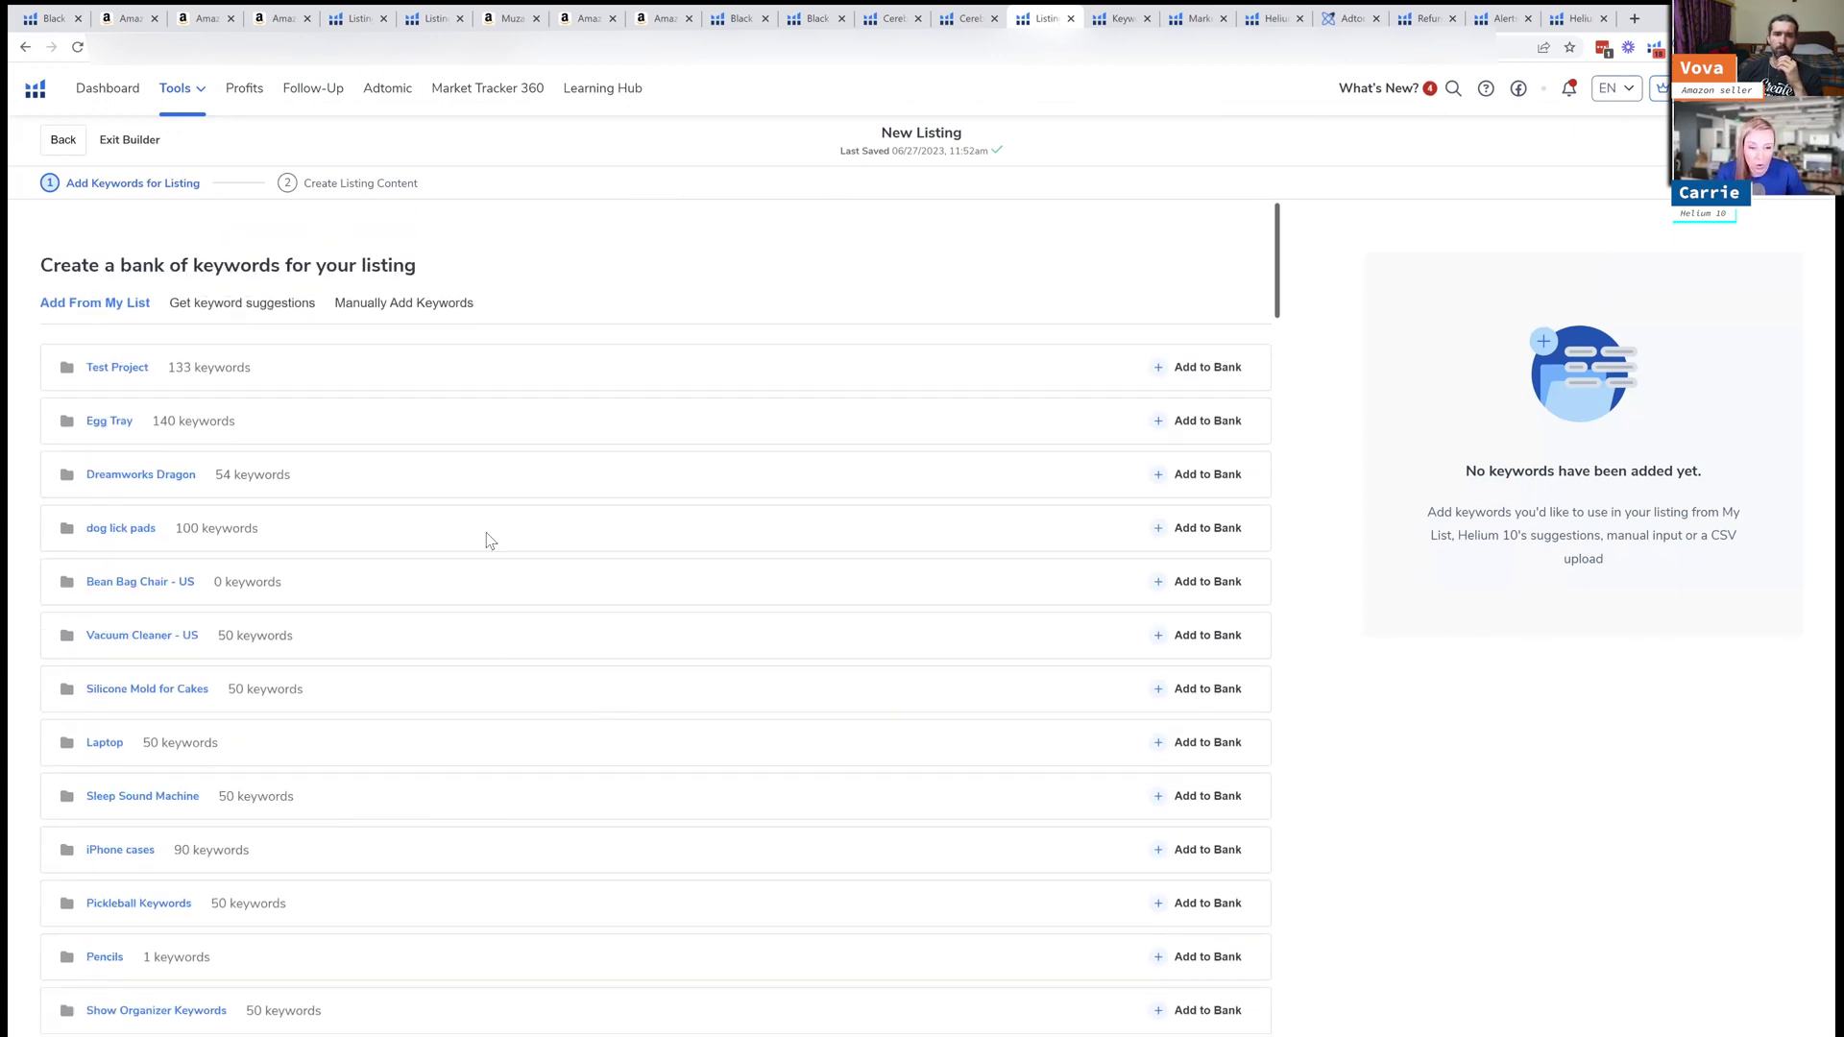
left_click(254, 306)
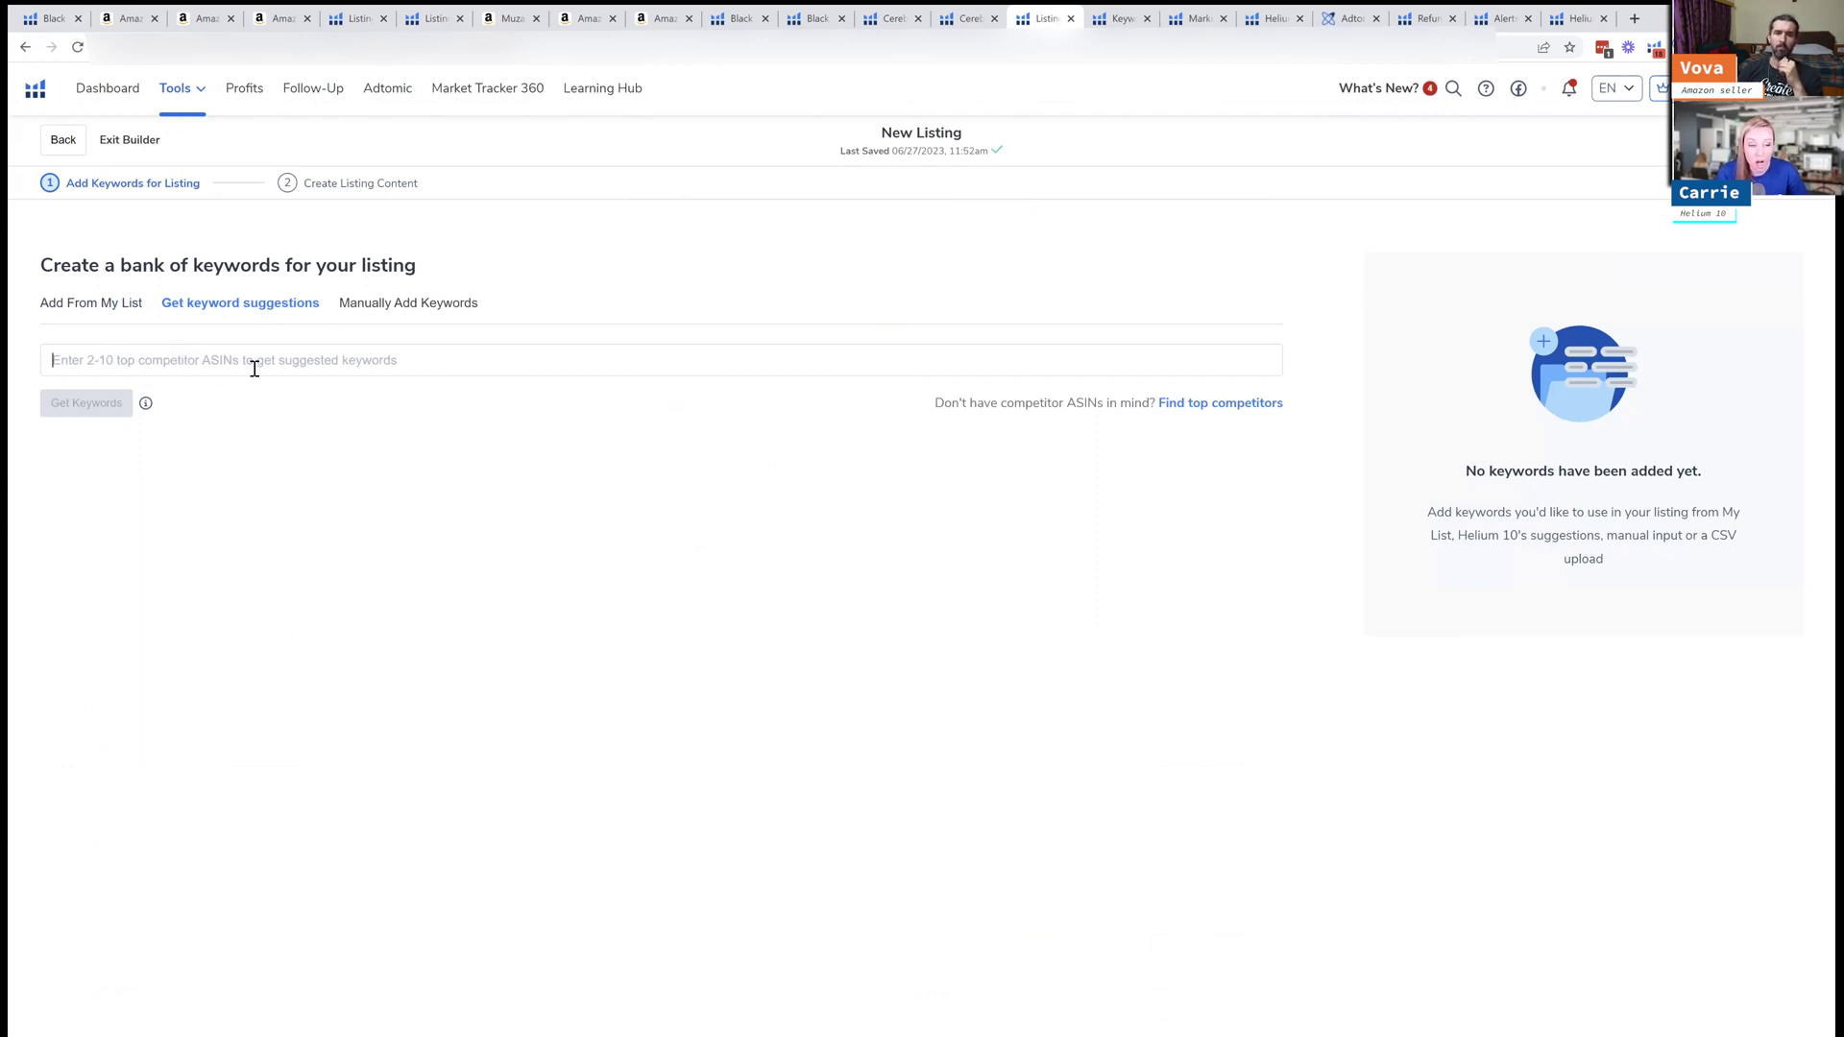
In manual keyword entry, try the keyword 'knee brace for dogs', then clear it
left_click(408, 306)
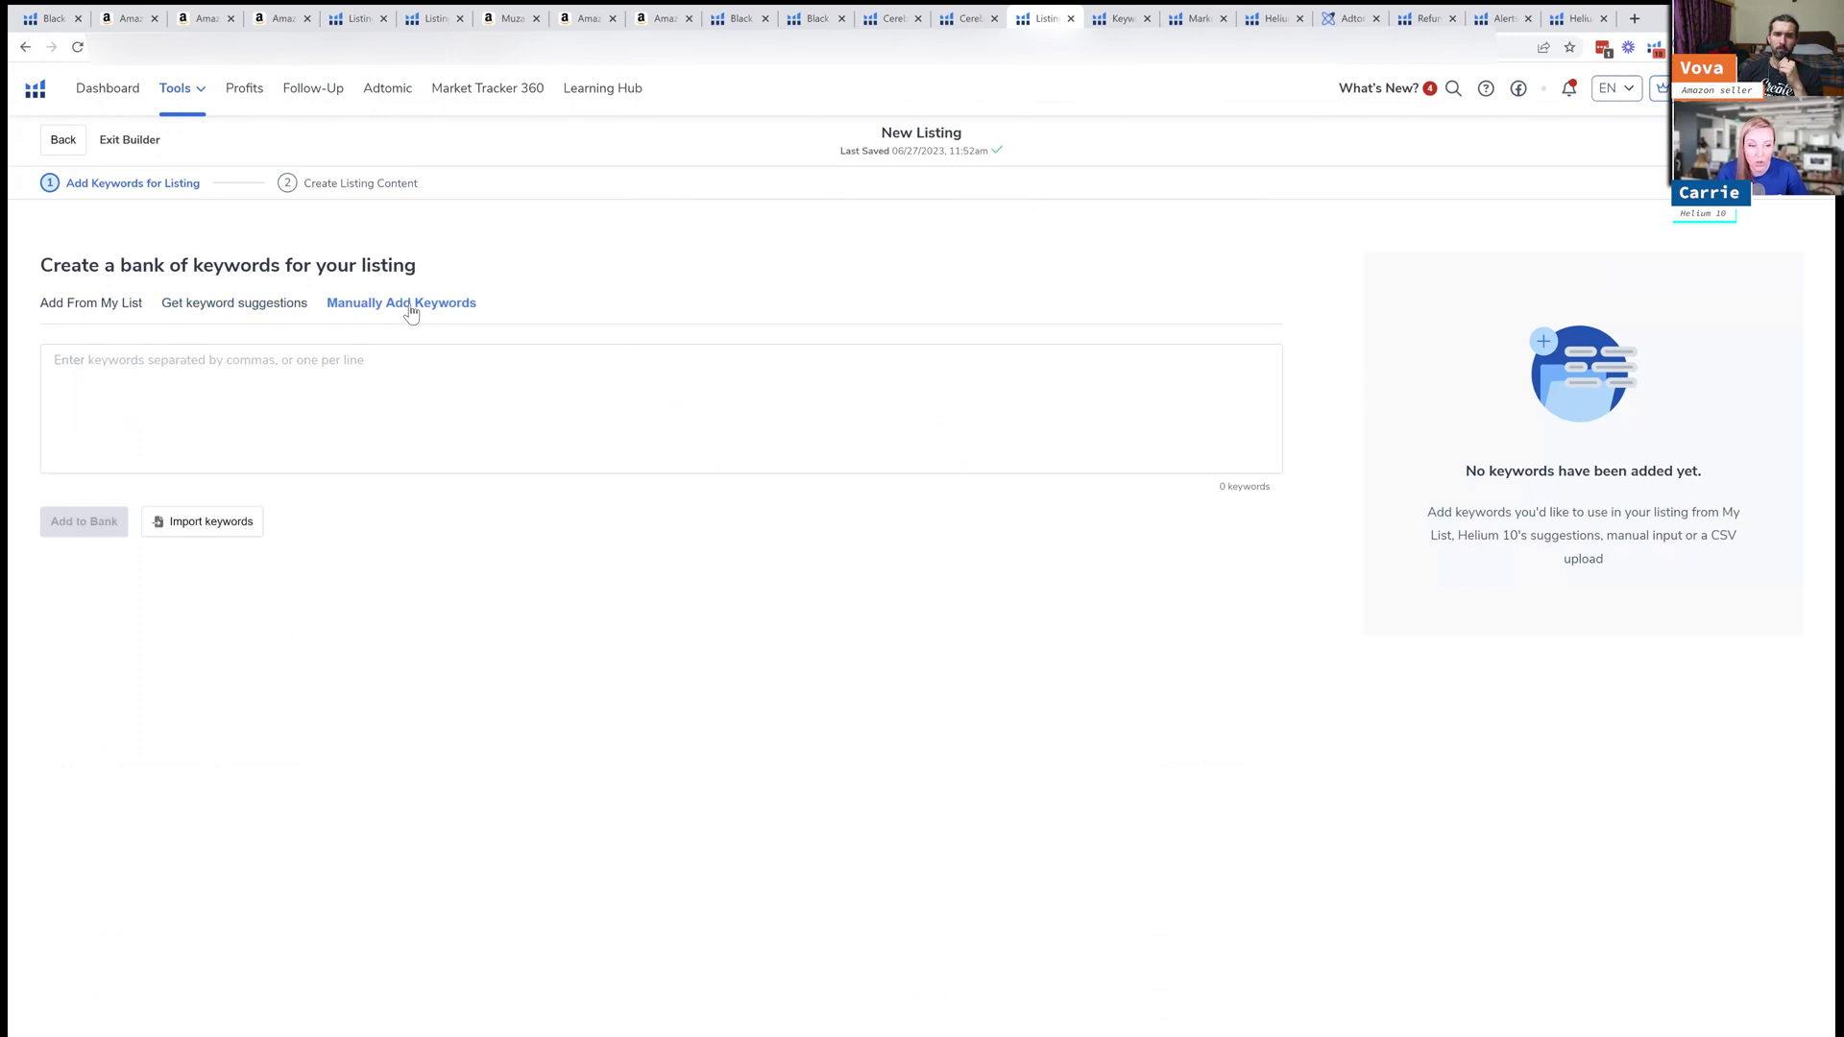
left_click(375, 381)
type("k")
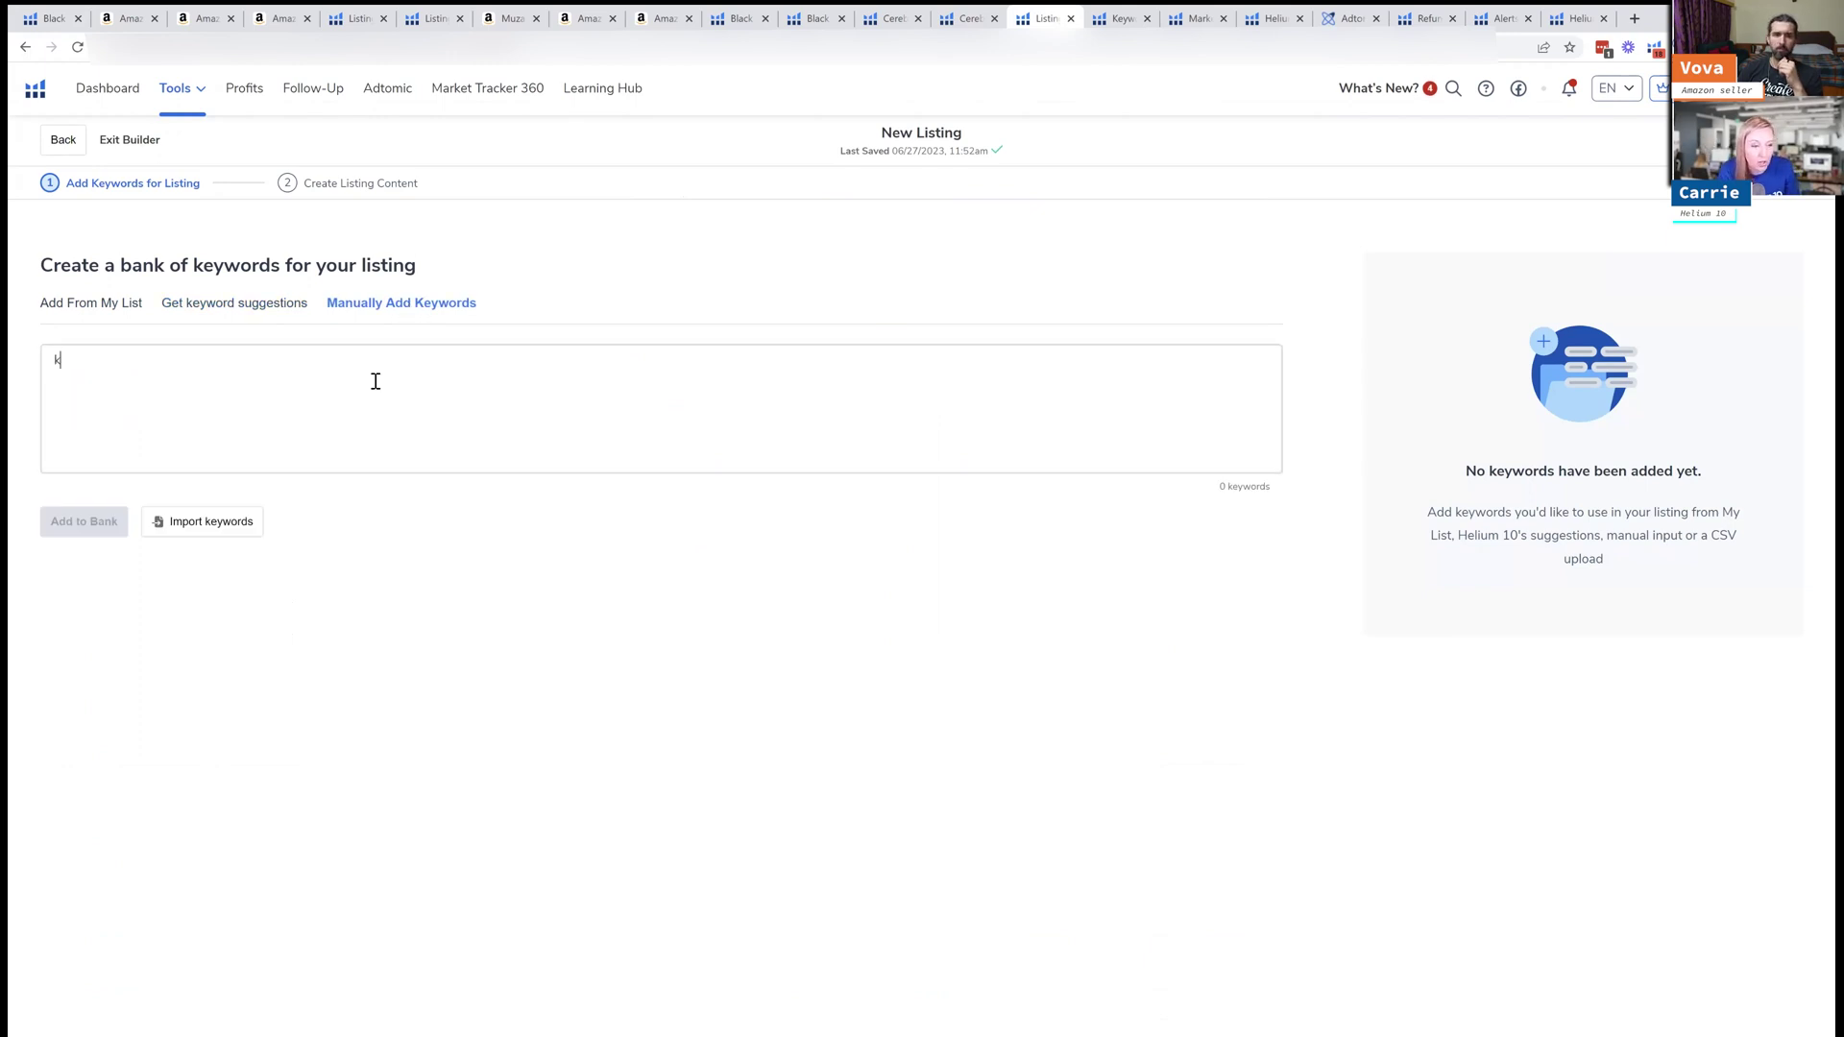
type("nee brace for dogs")
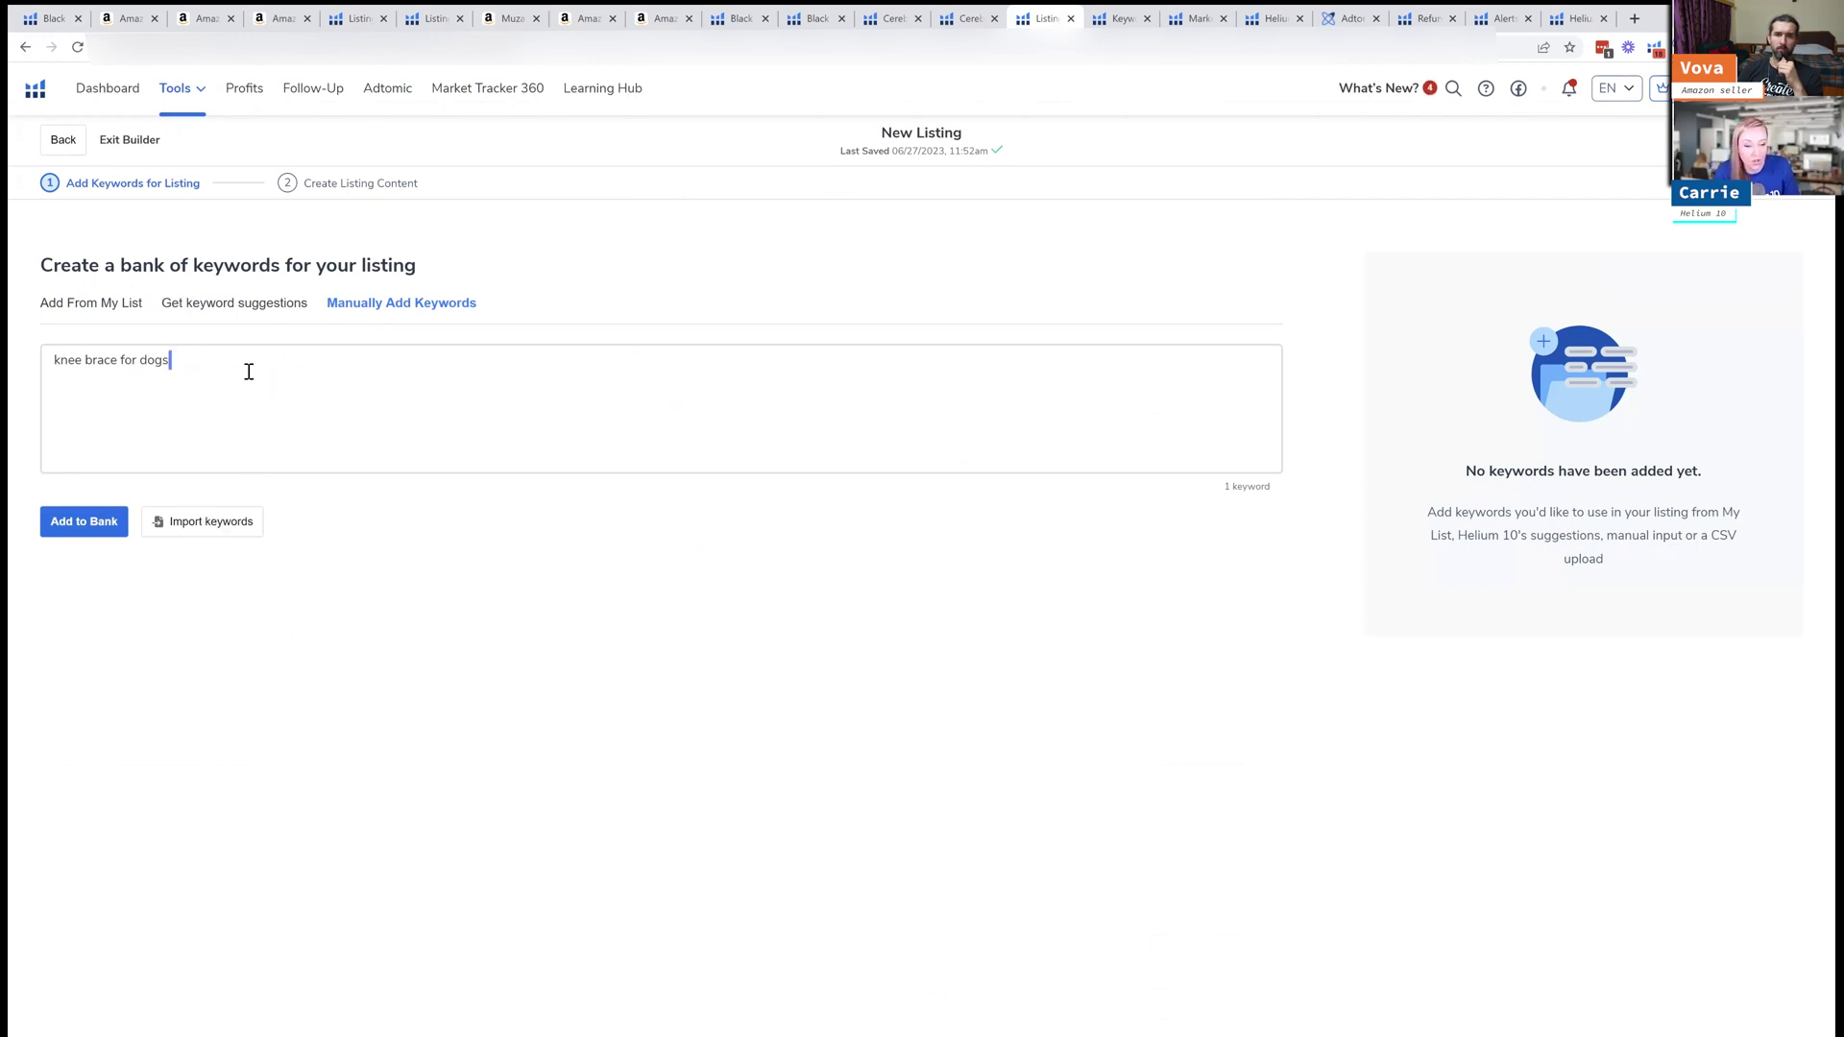
key("ctrl+a")
key("BackSpace")
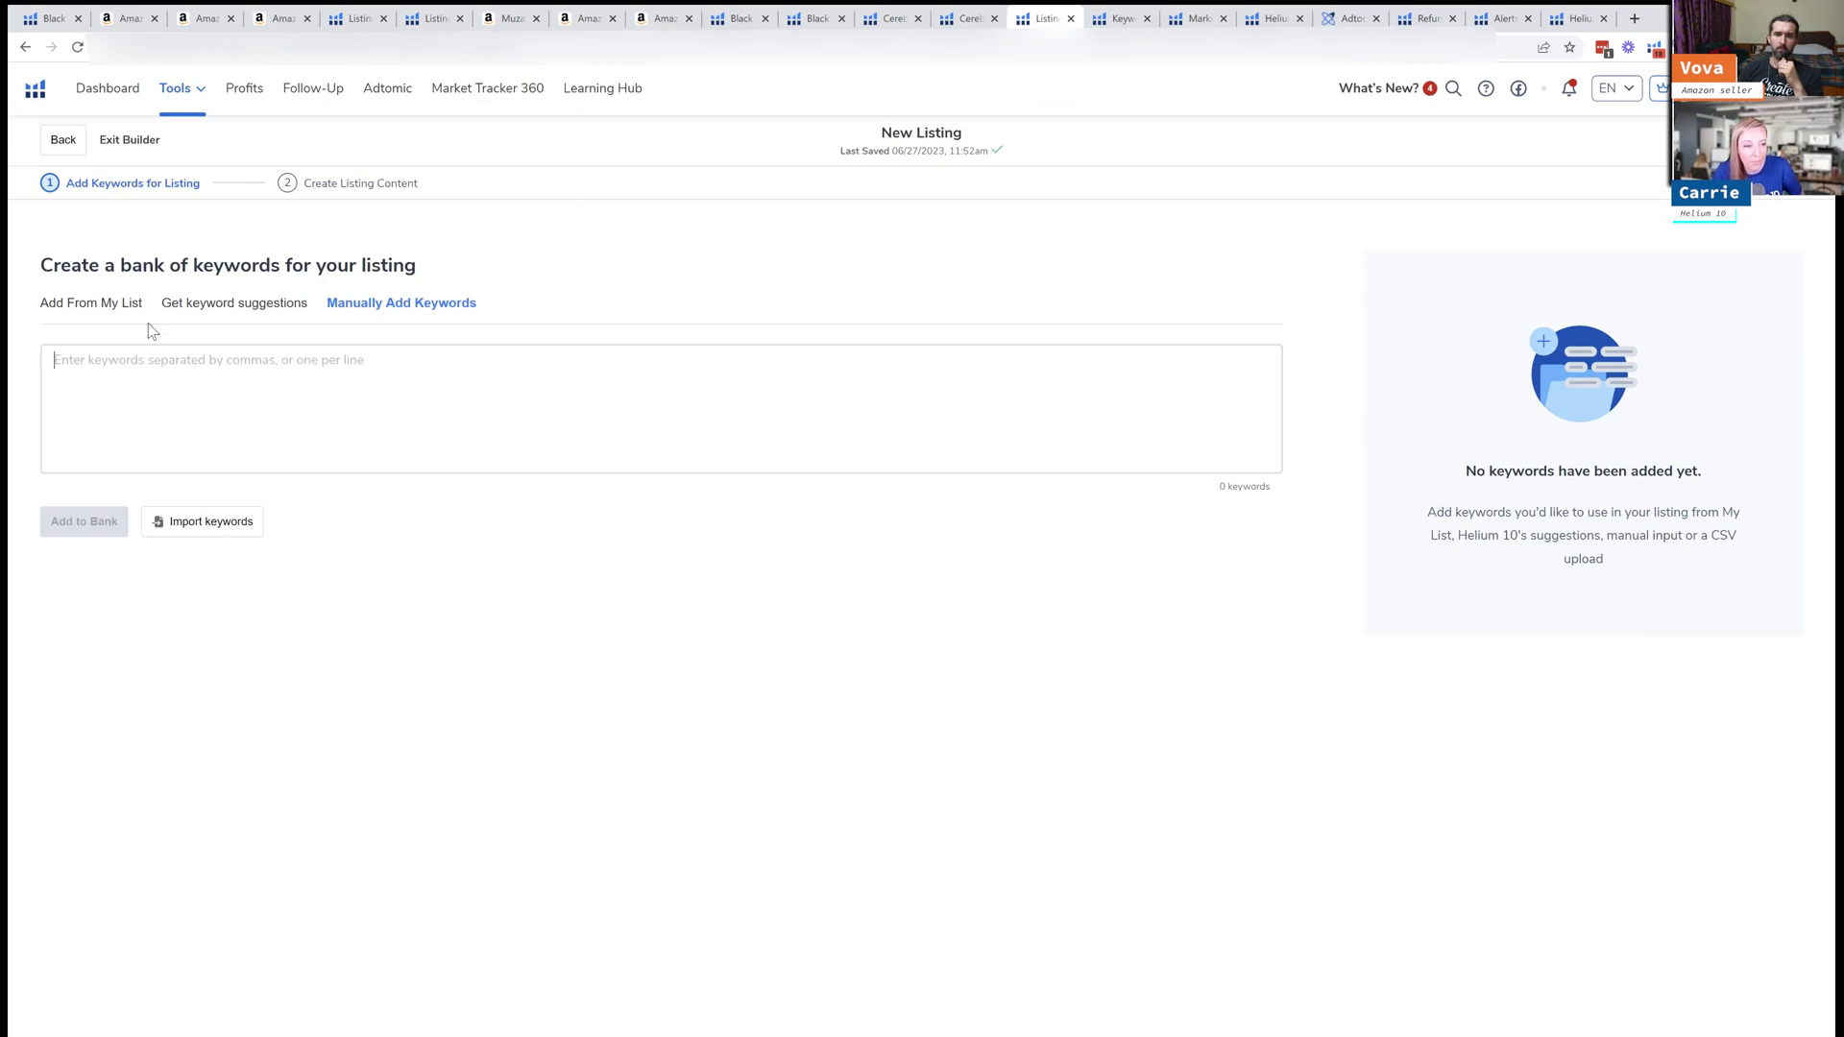
Bank the saved 'AI Coffin Shelf Main Keywords' list, then drop 'bat shelf' to leave 11 keywords
left_click(128, 302)
scroll(544, 580, "down", 1)
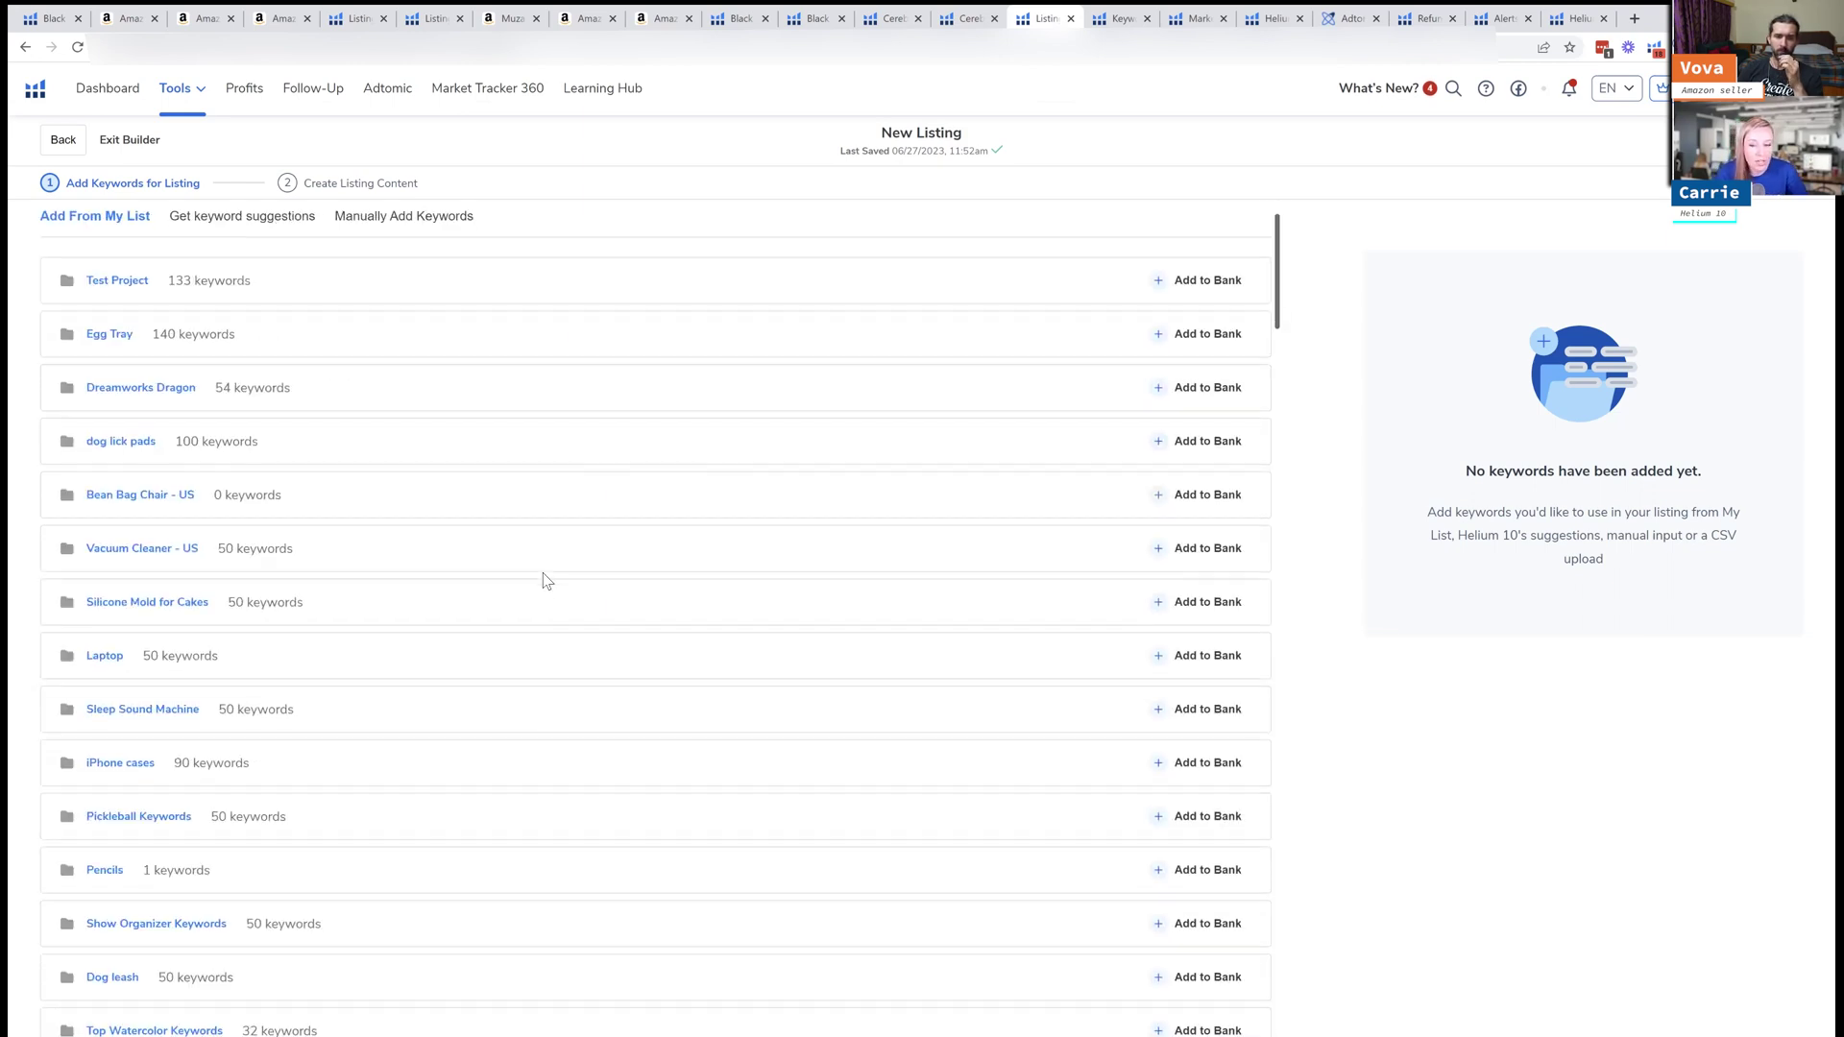
scroll(543, 580, "down", 5)
scroll(543, 582, "down", 5)
scroll(543, 584, "down", 5)
scroll(544, 586, "down", 5)
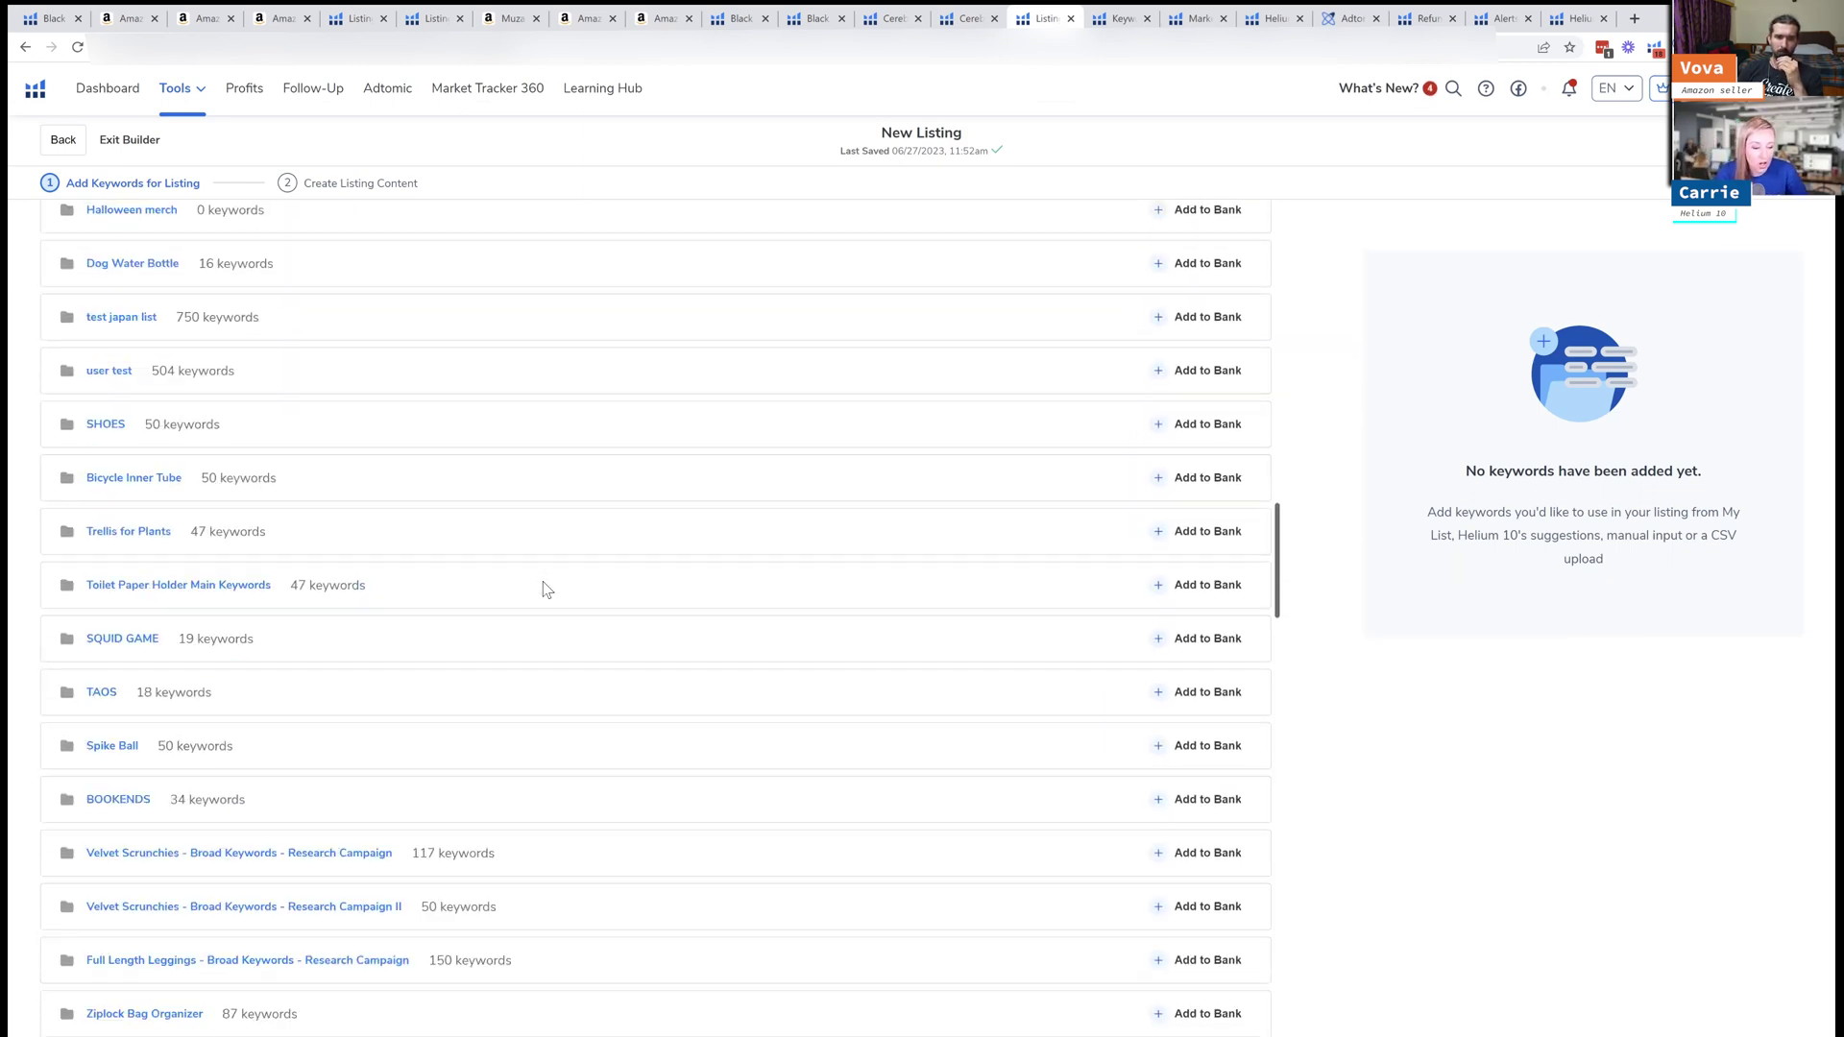
scroll(539, 584, "down", 3)
scroll(538, 584, "down", 5)
scroll(531, 609, "down", 3)
scroll(534, 608, "down", 1)
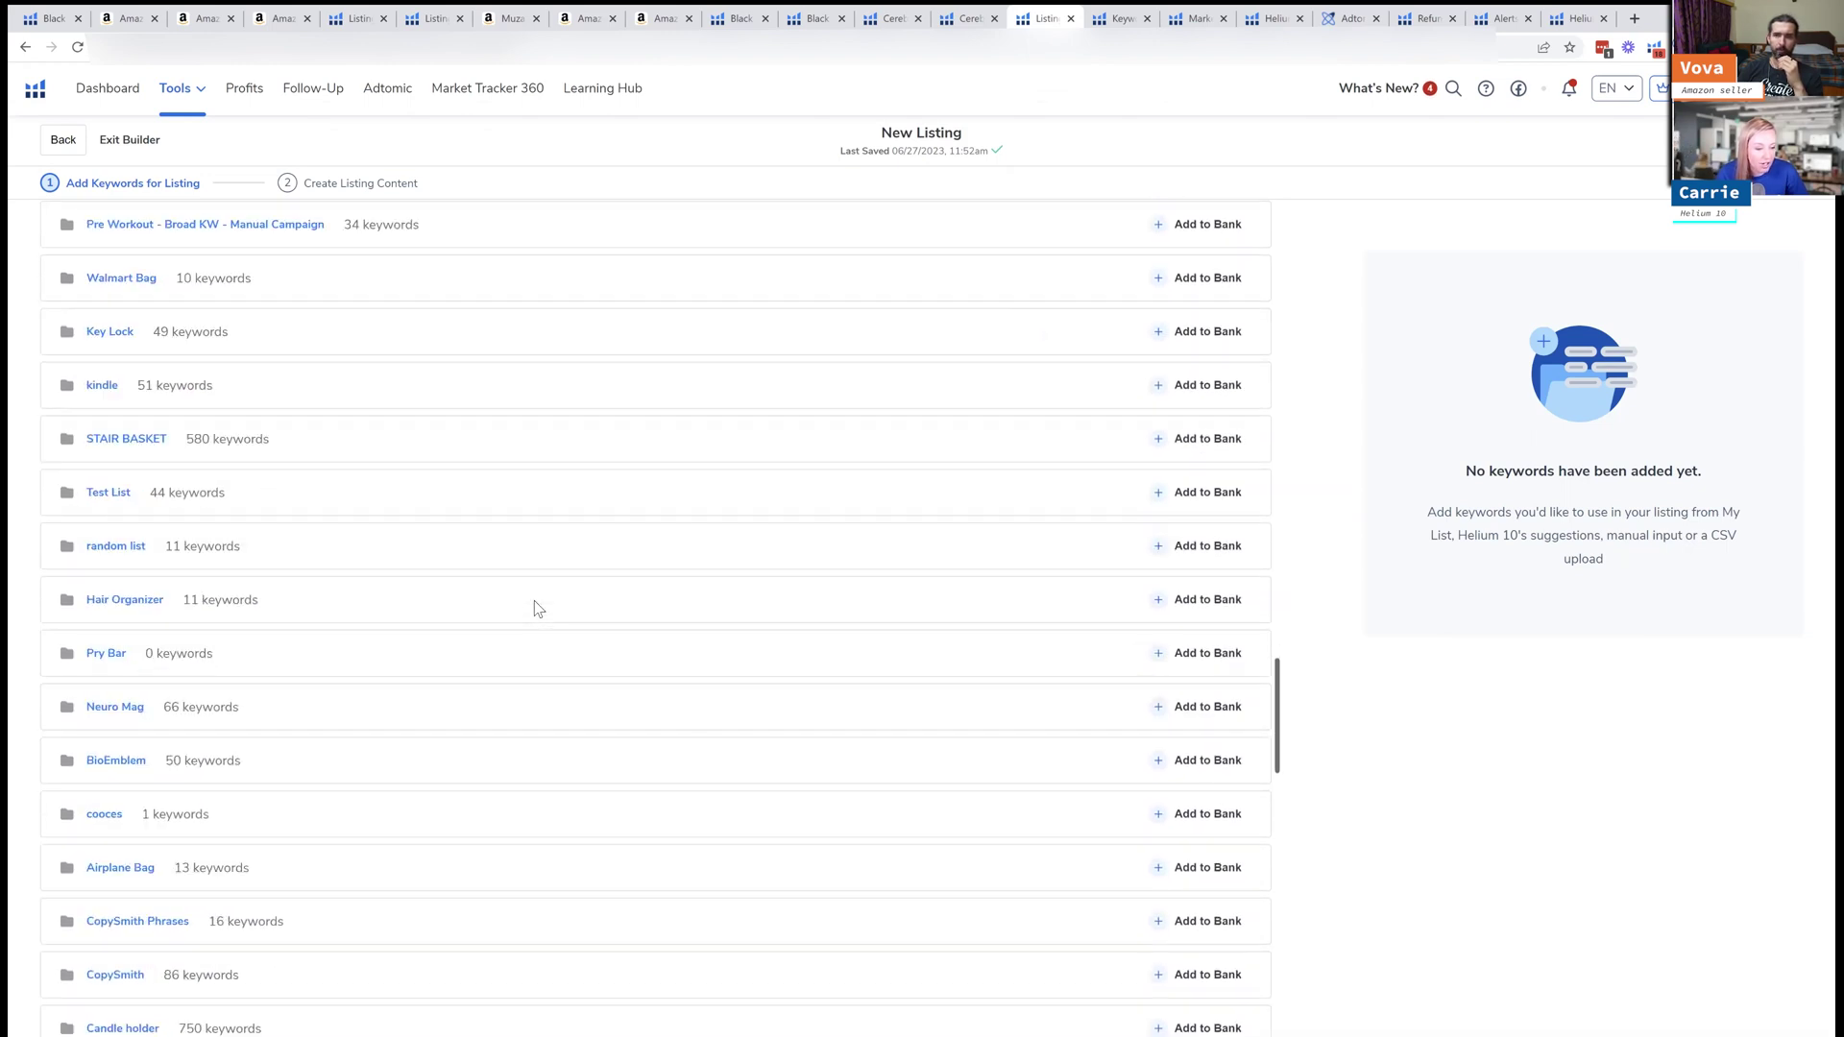
scroll(528, 634, "down", 5)
scroll(522, 659, "down", 5)
scroll(522, 657, "down", 3)
scroll(523, 656, "down", 2)
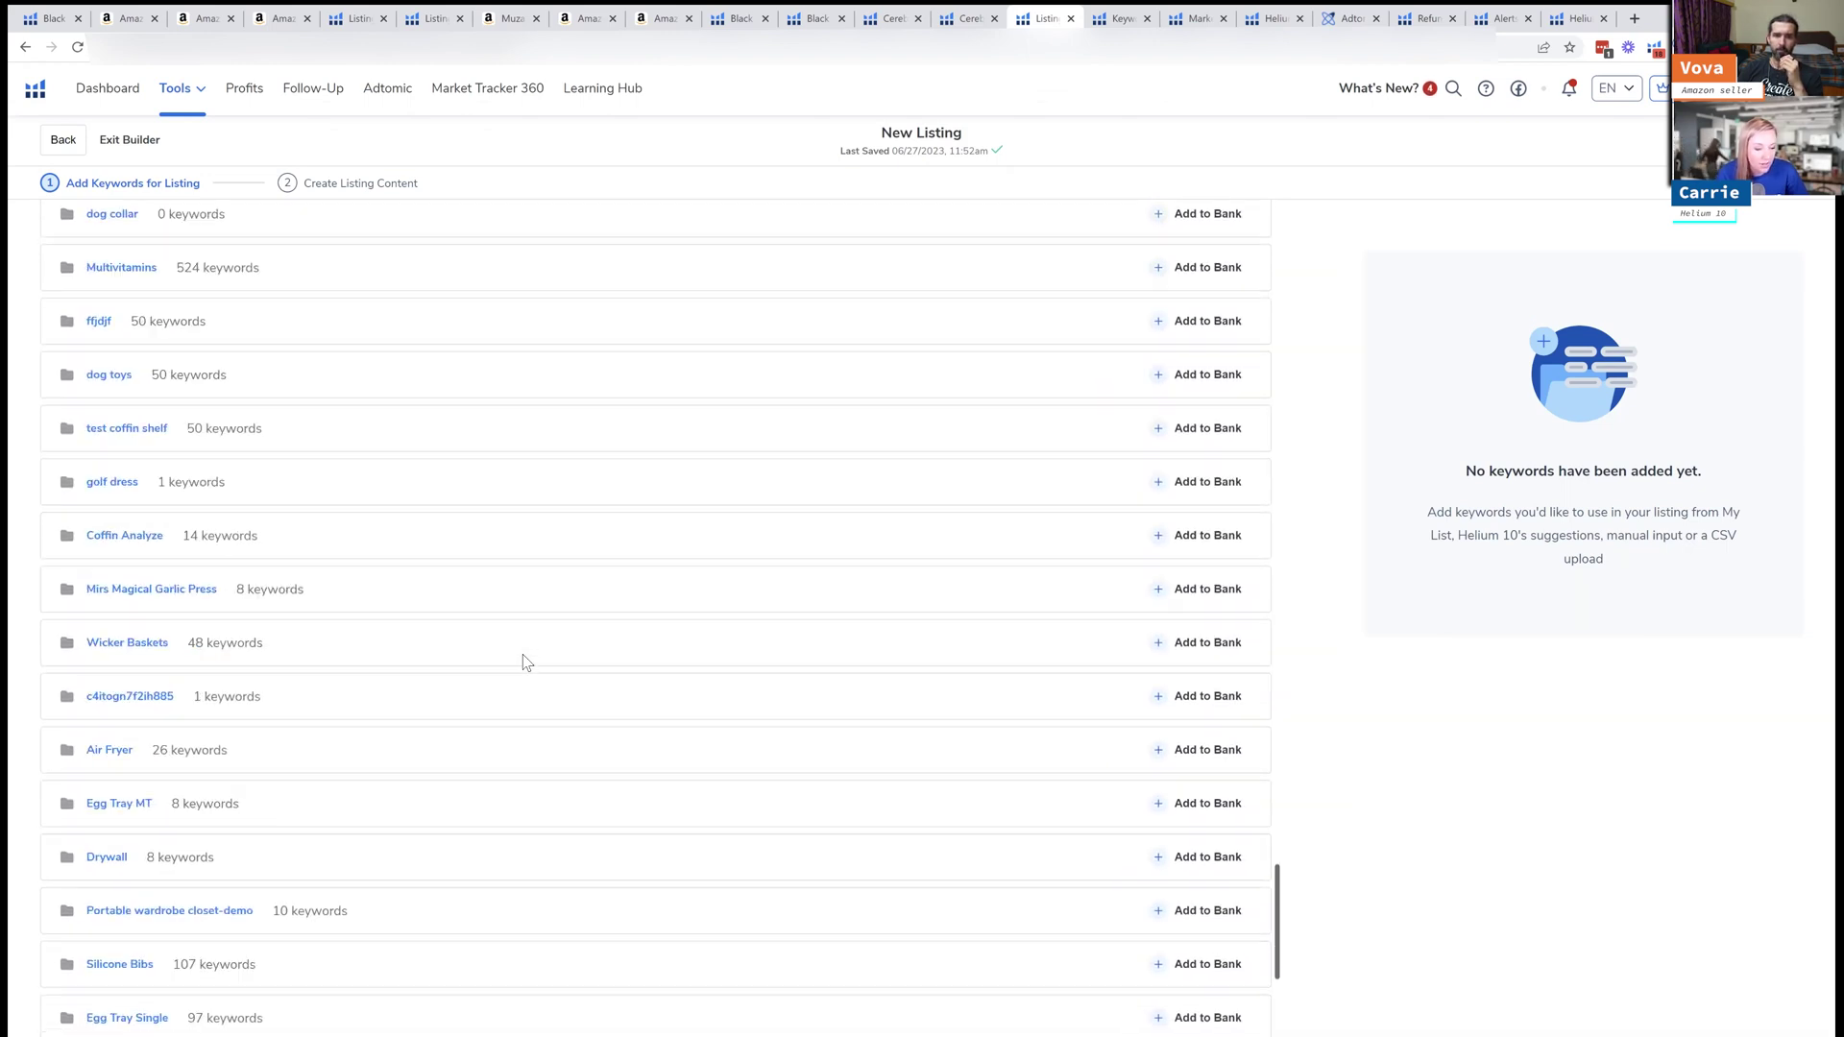
scroll(522, 656, "down", 5)
scroll(522, 656, "down", 3)
scroll(523, 656, "down", 3)
scroll(522, 659, "down", 5)
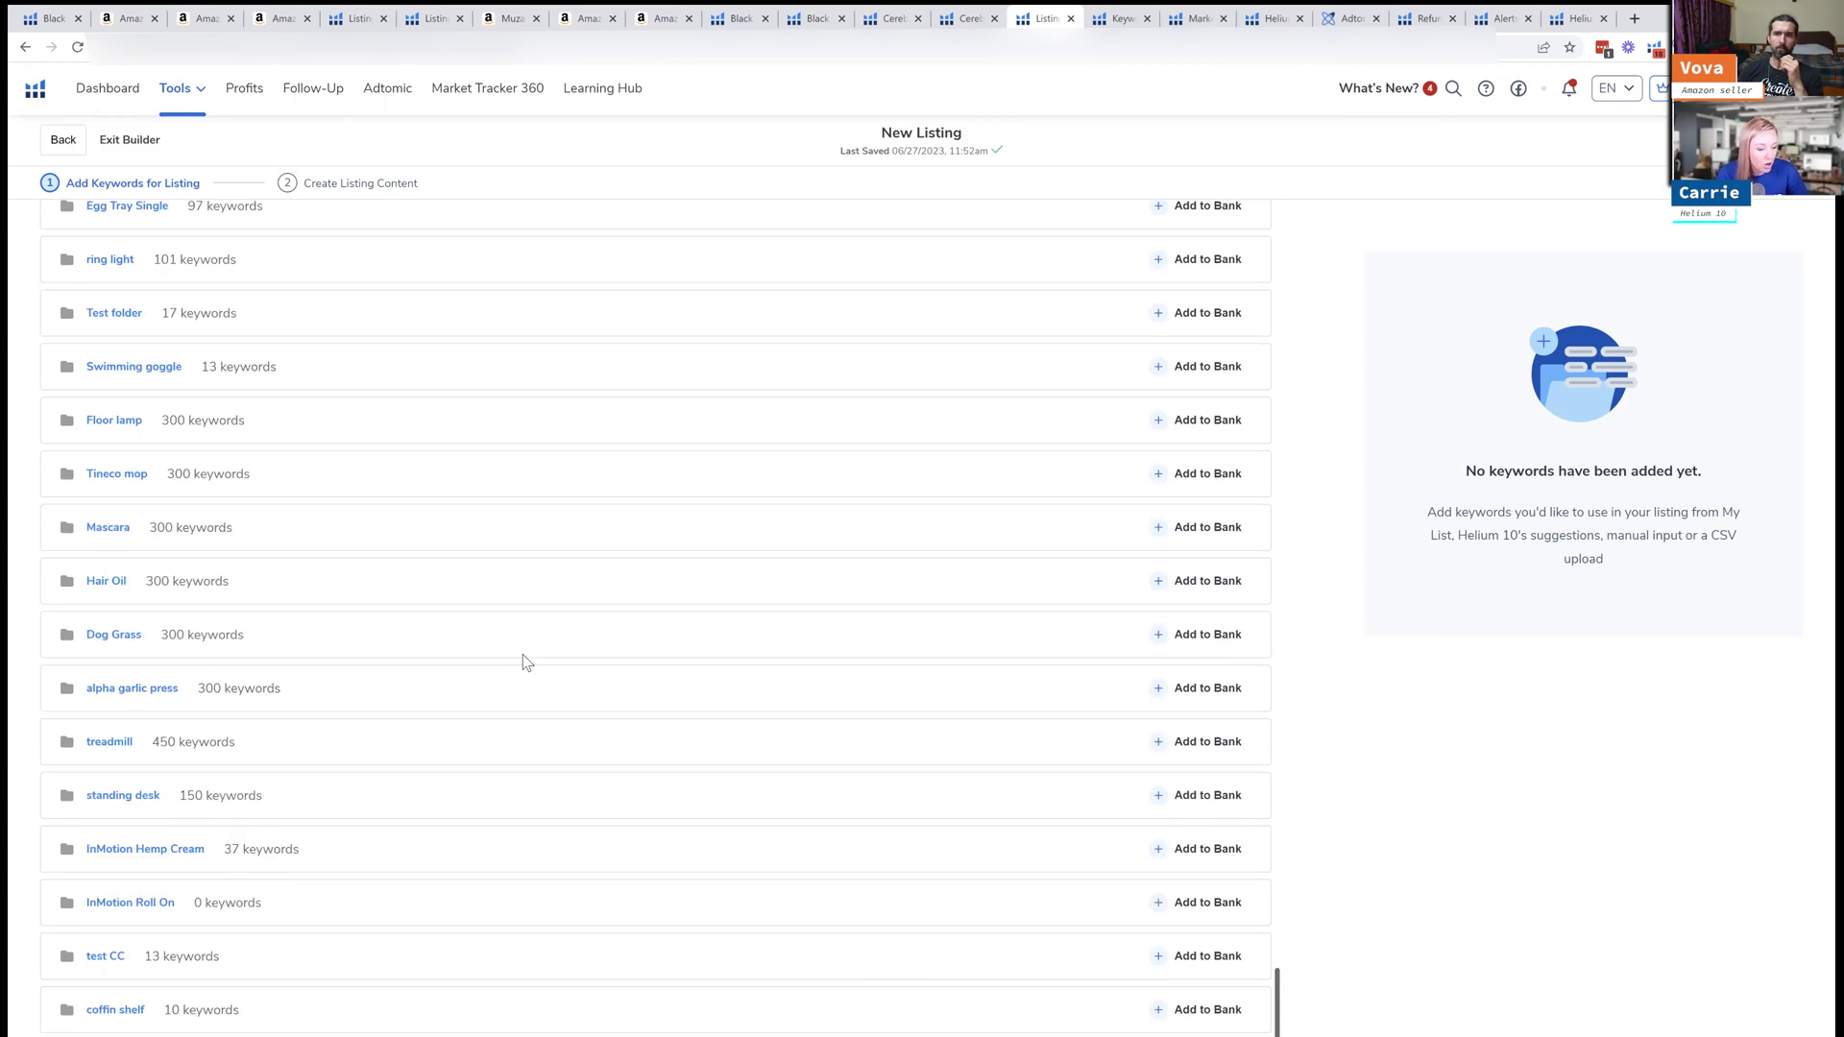
scroll(522, 658, "down", 6)
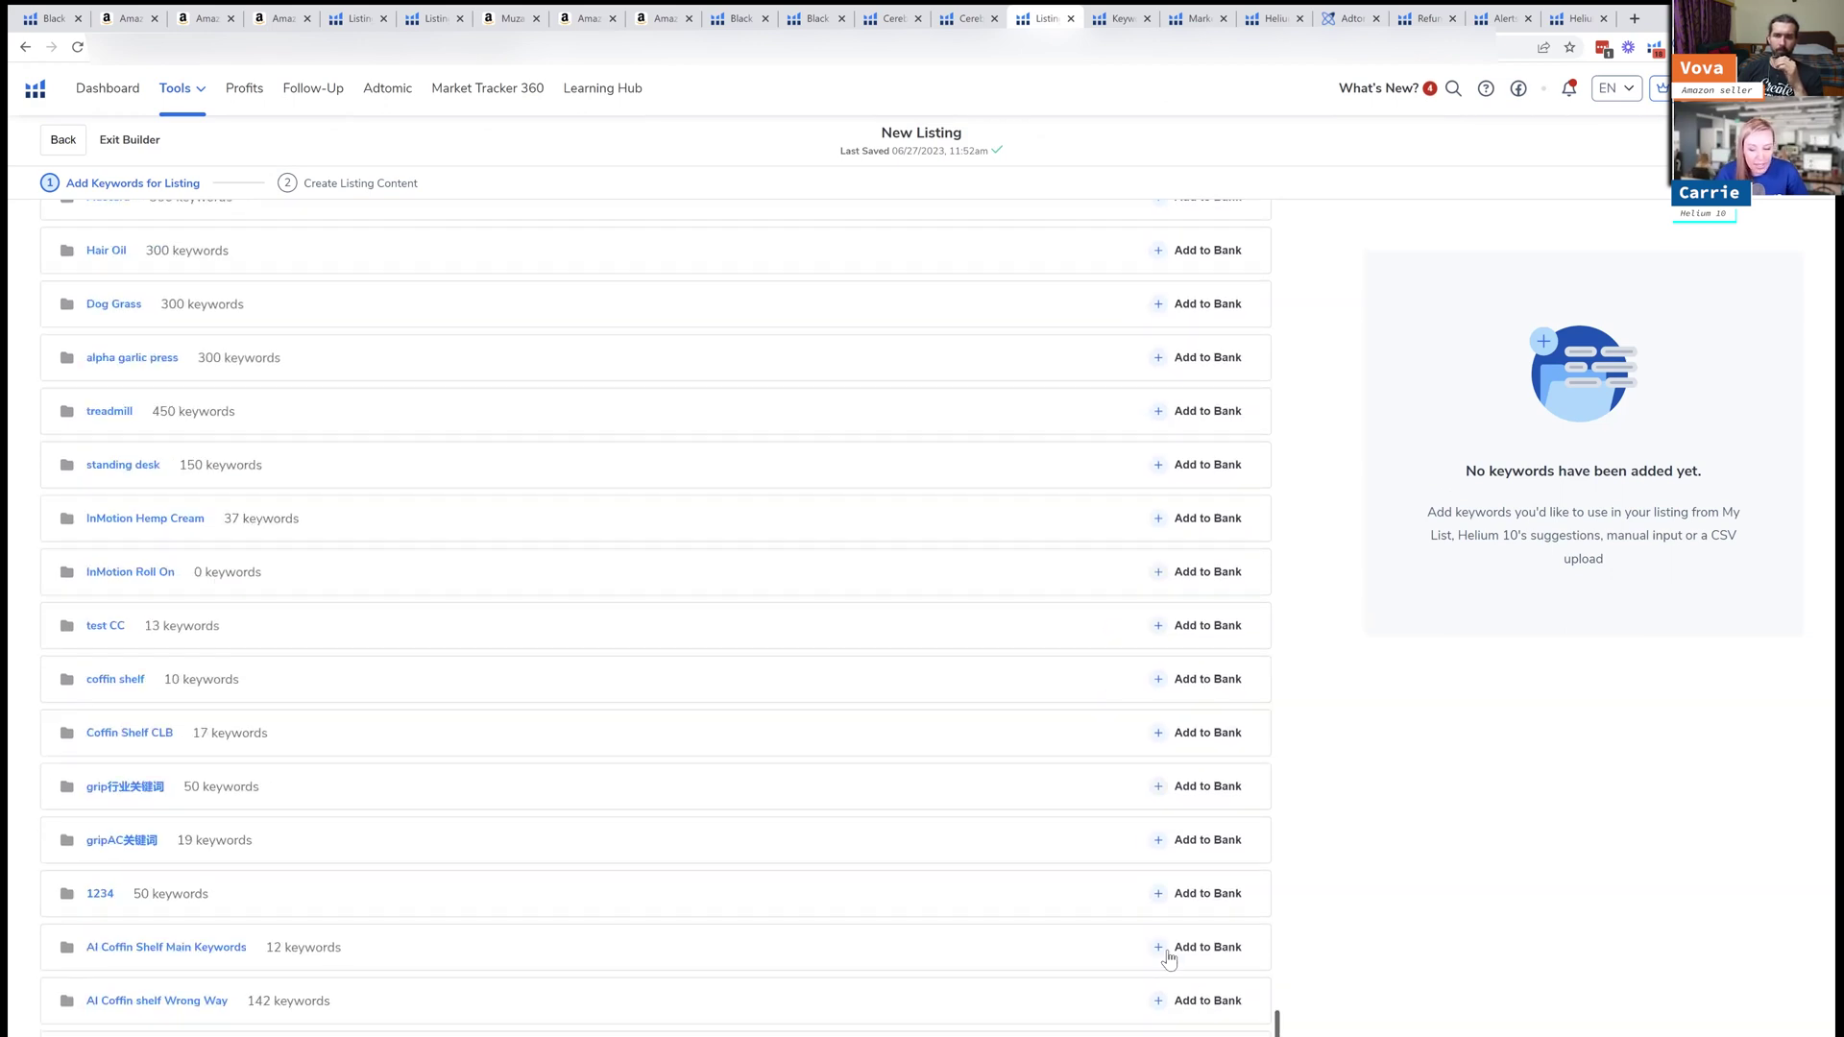
left_click(1163, 947)
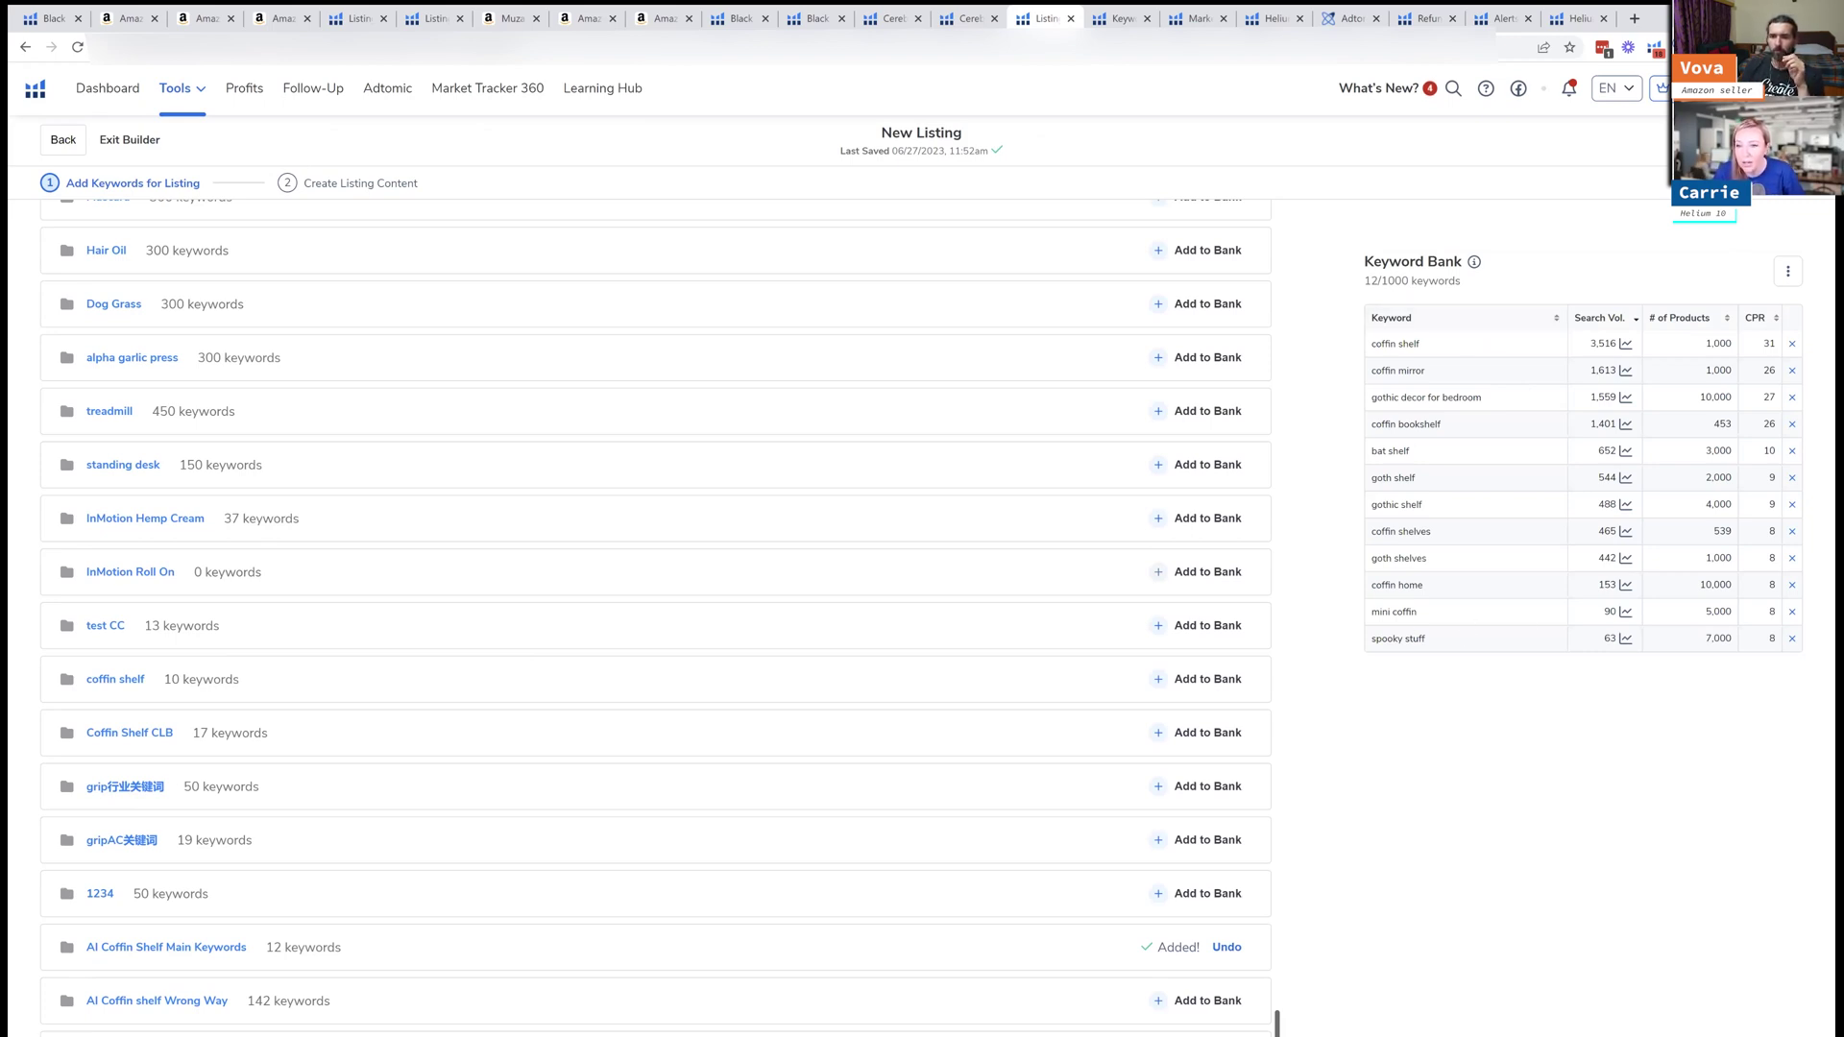
left_click(1792, 450)
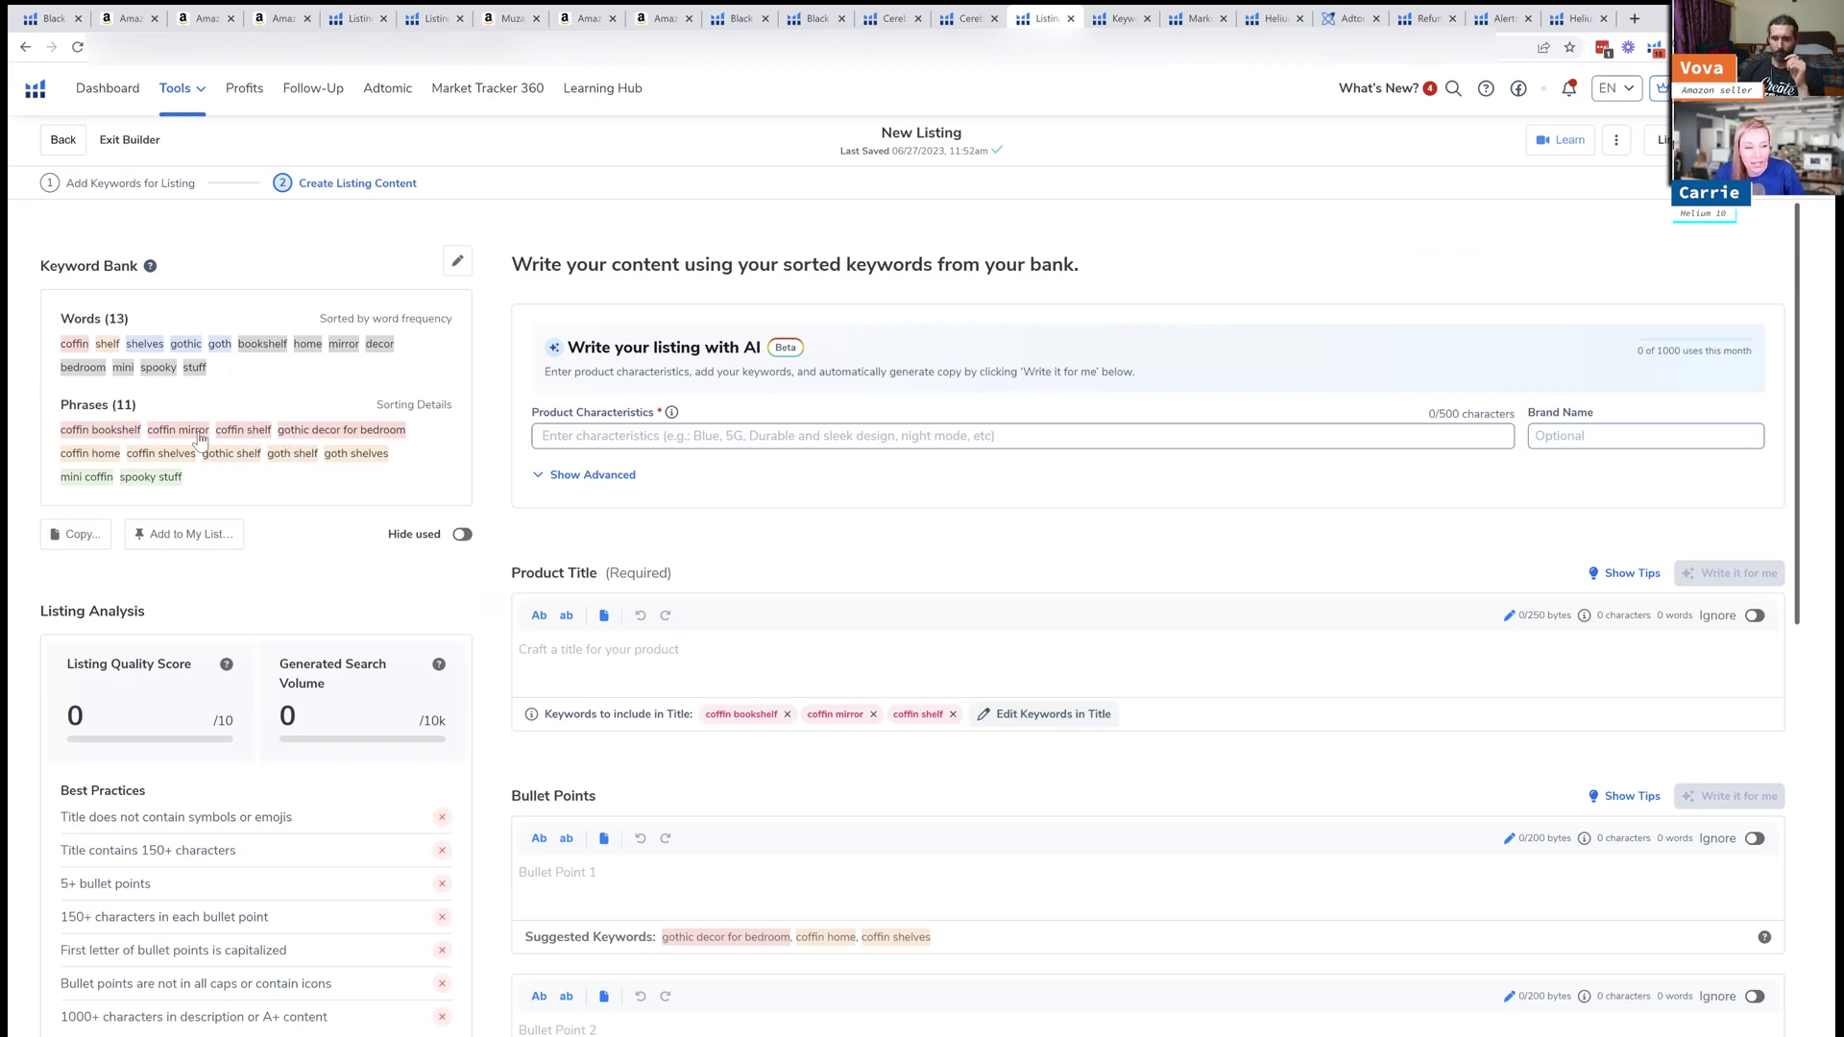
Add Black and Coffin Shelf as product characteristics
left_click(605, 436)
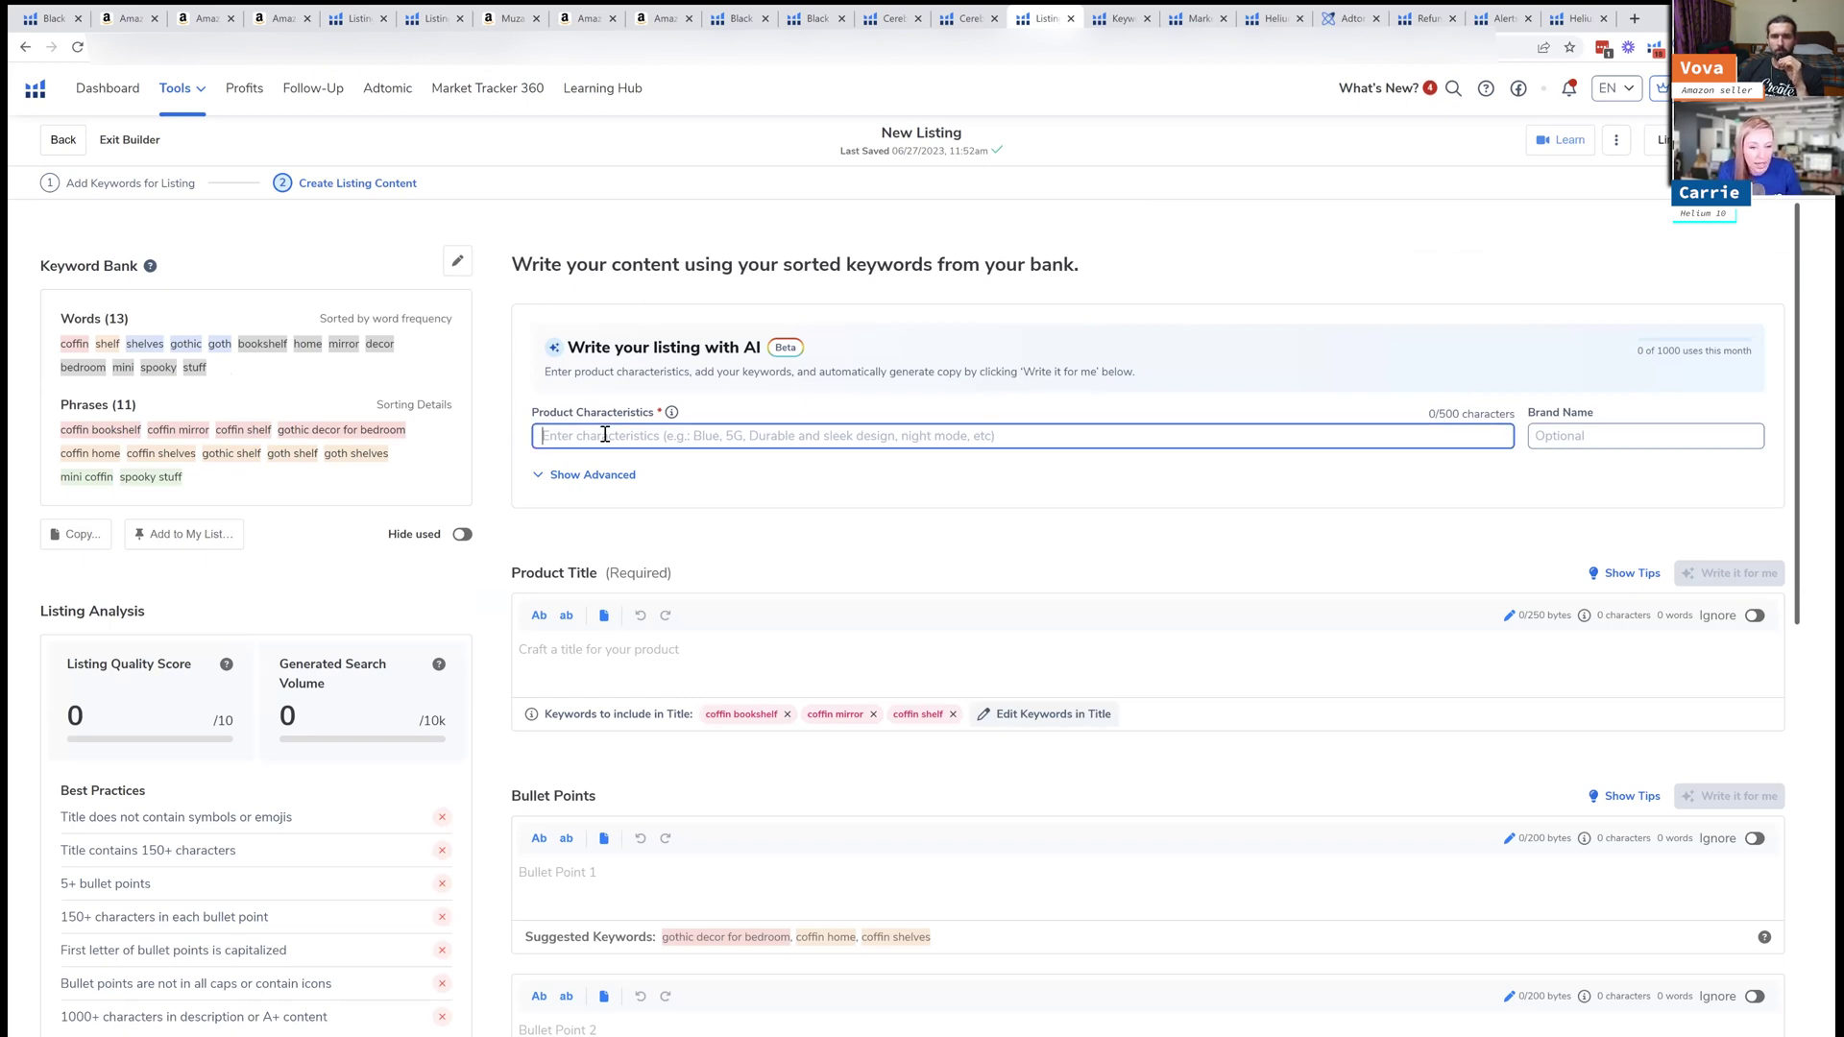
type("C")
key("BackSpace")
key("BackSpace")
key("BackSpace")
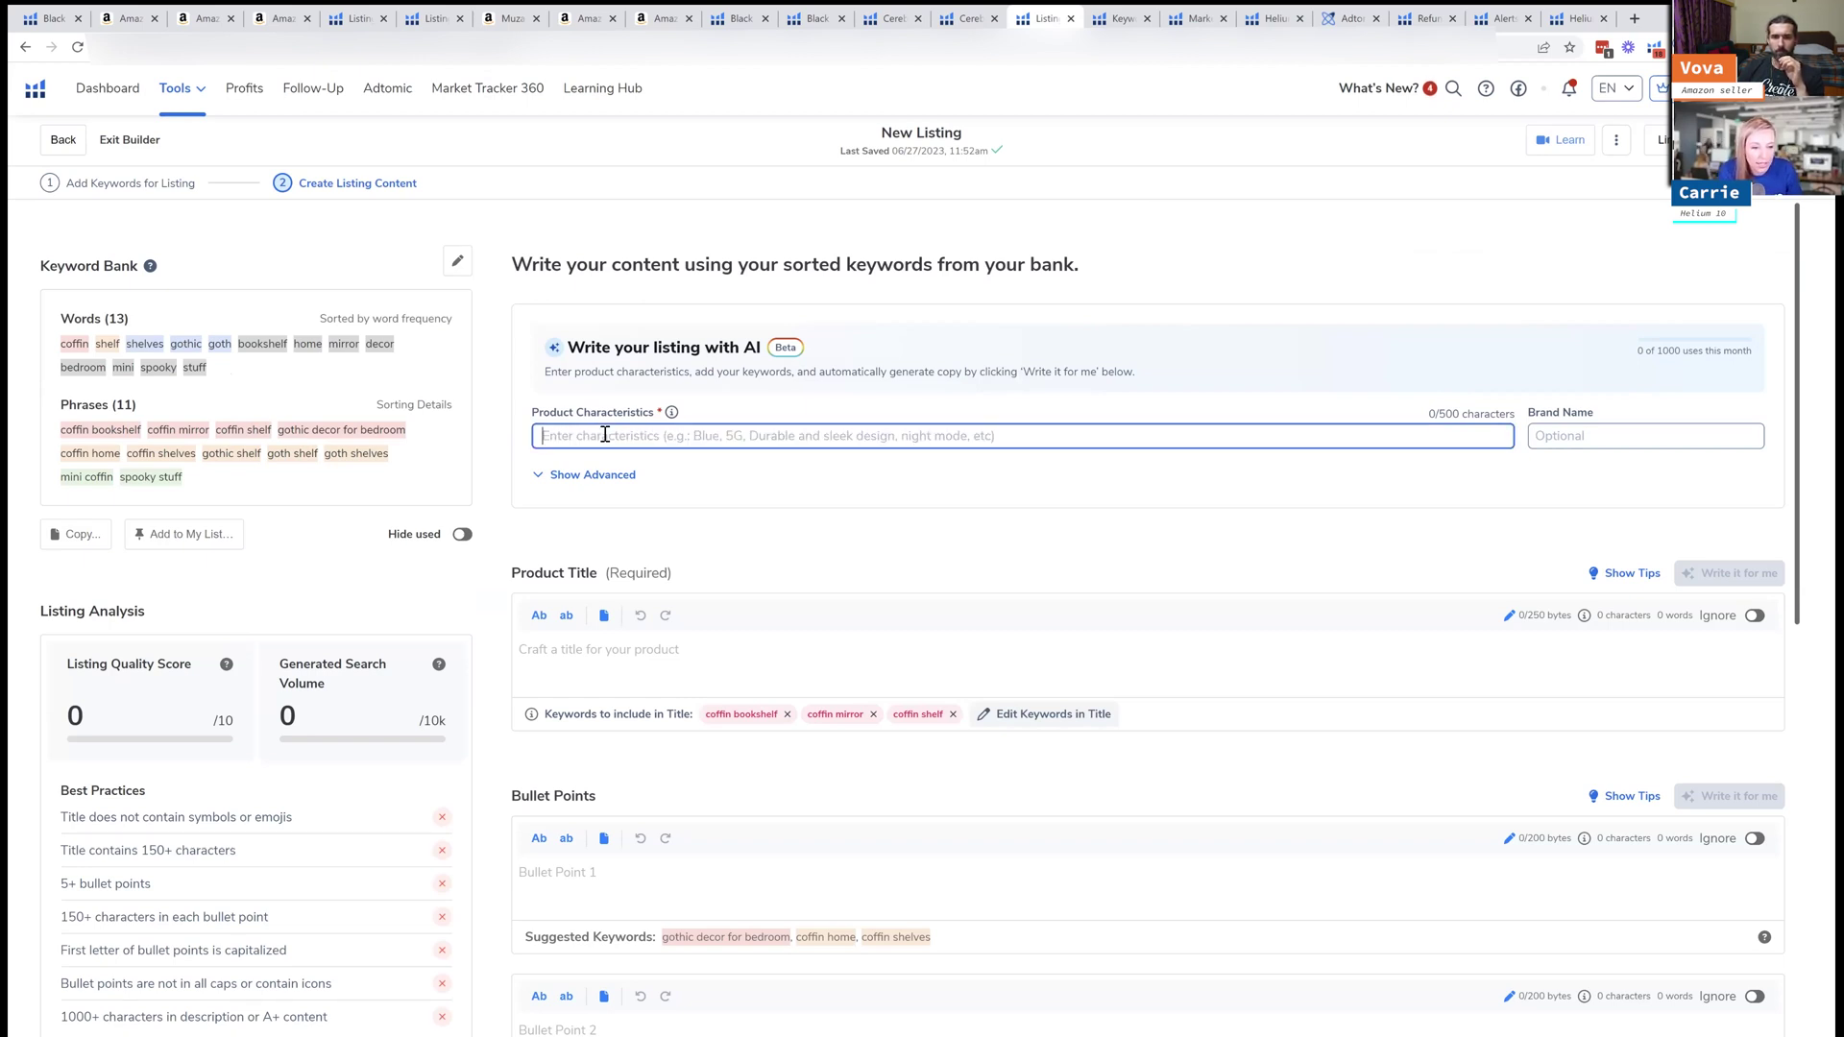
type("Black Coff")
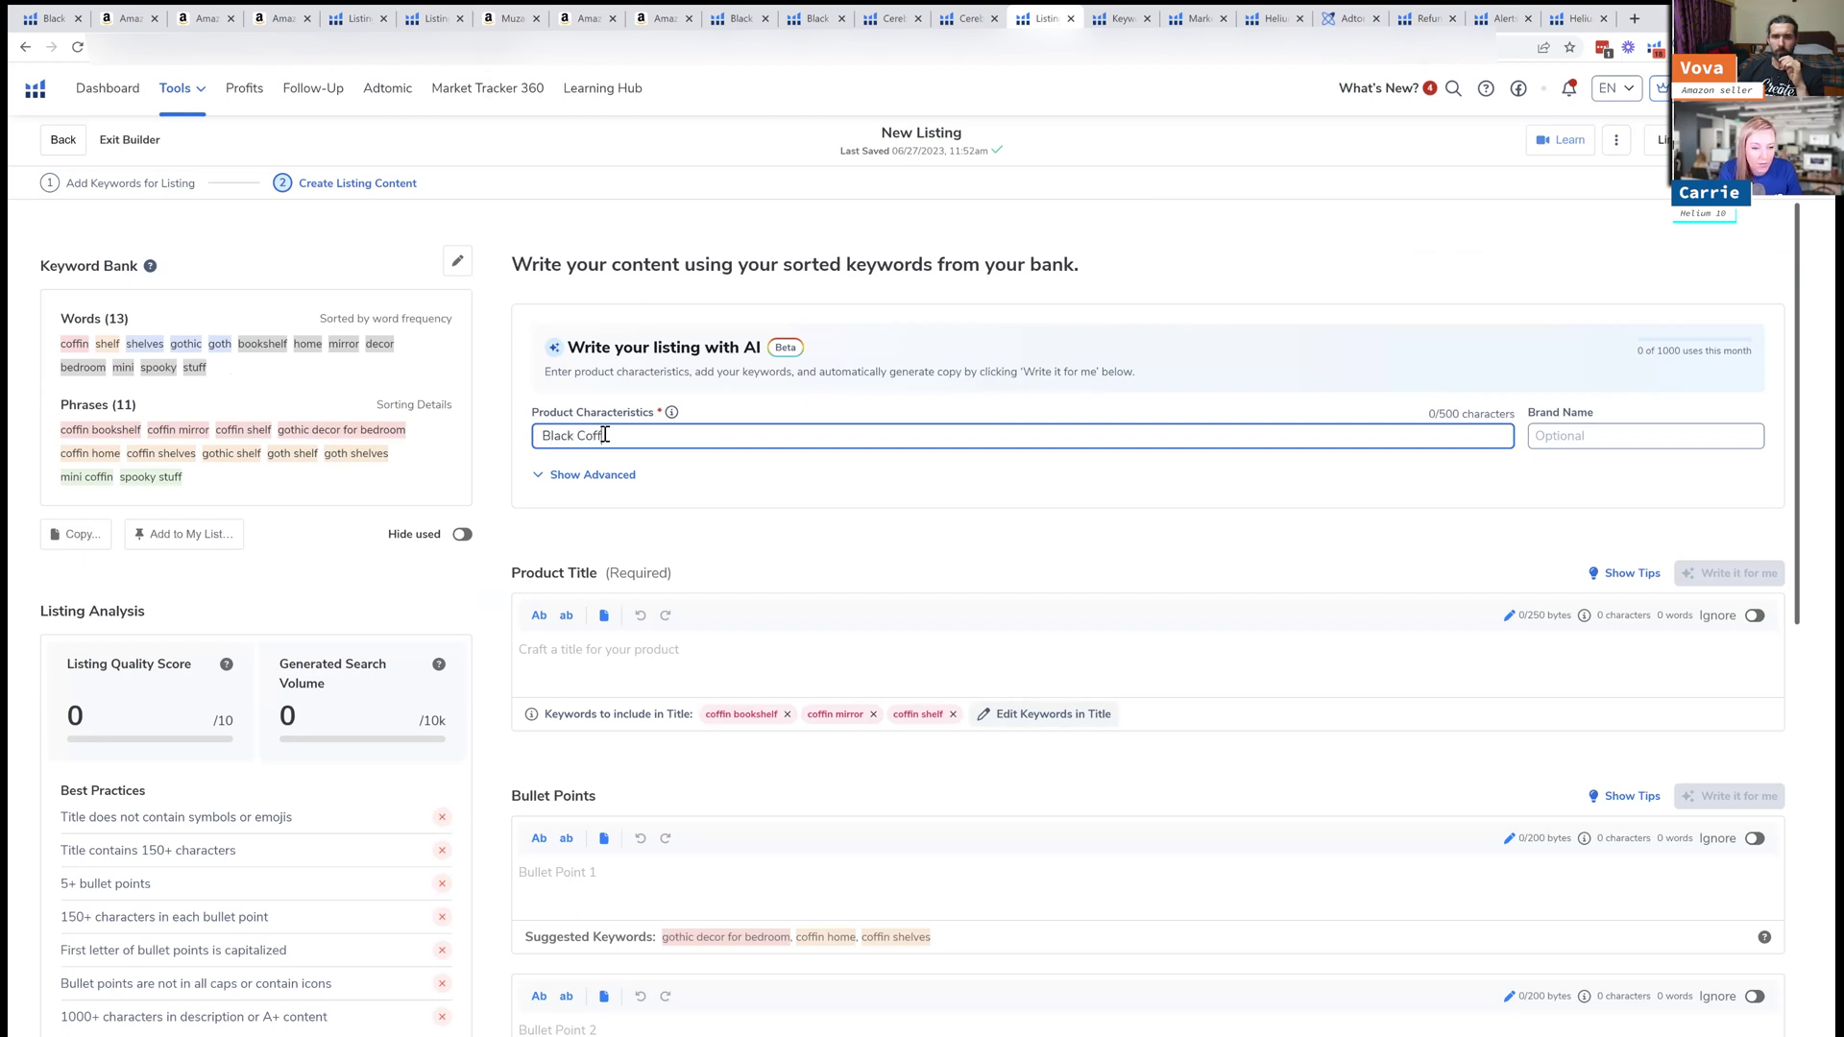
key("BackSpace")
key("BackSpace")
key("BackSpace")
key("Return")
type("Coffin")
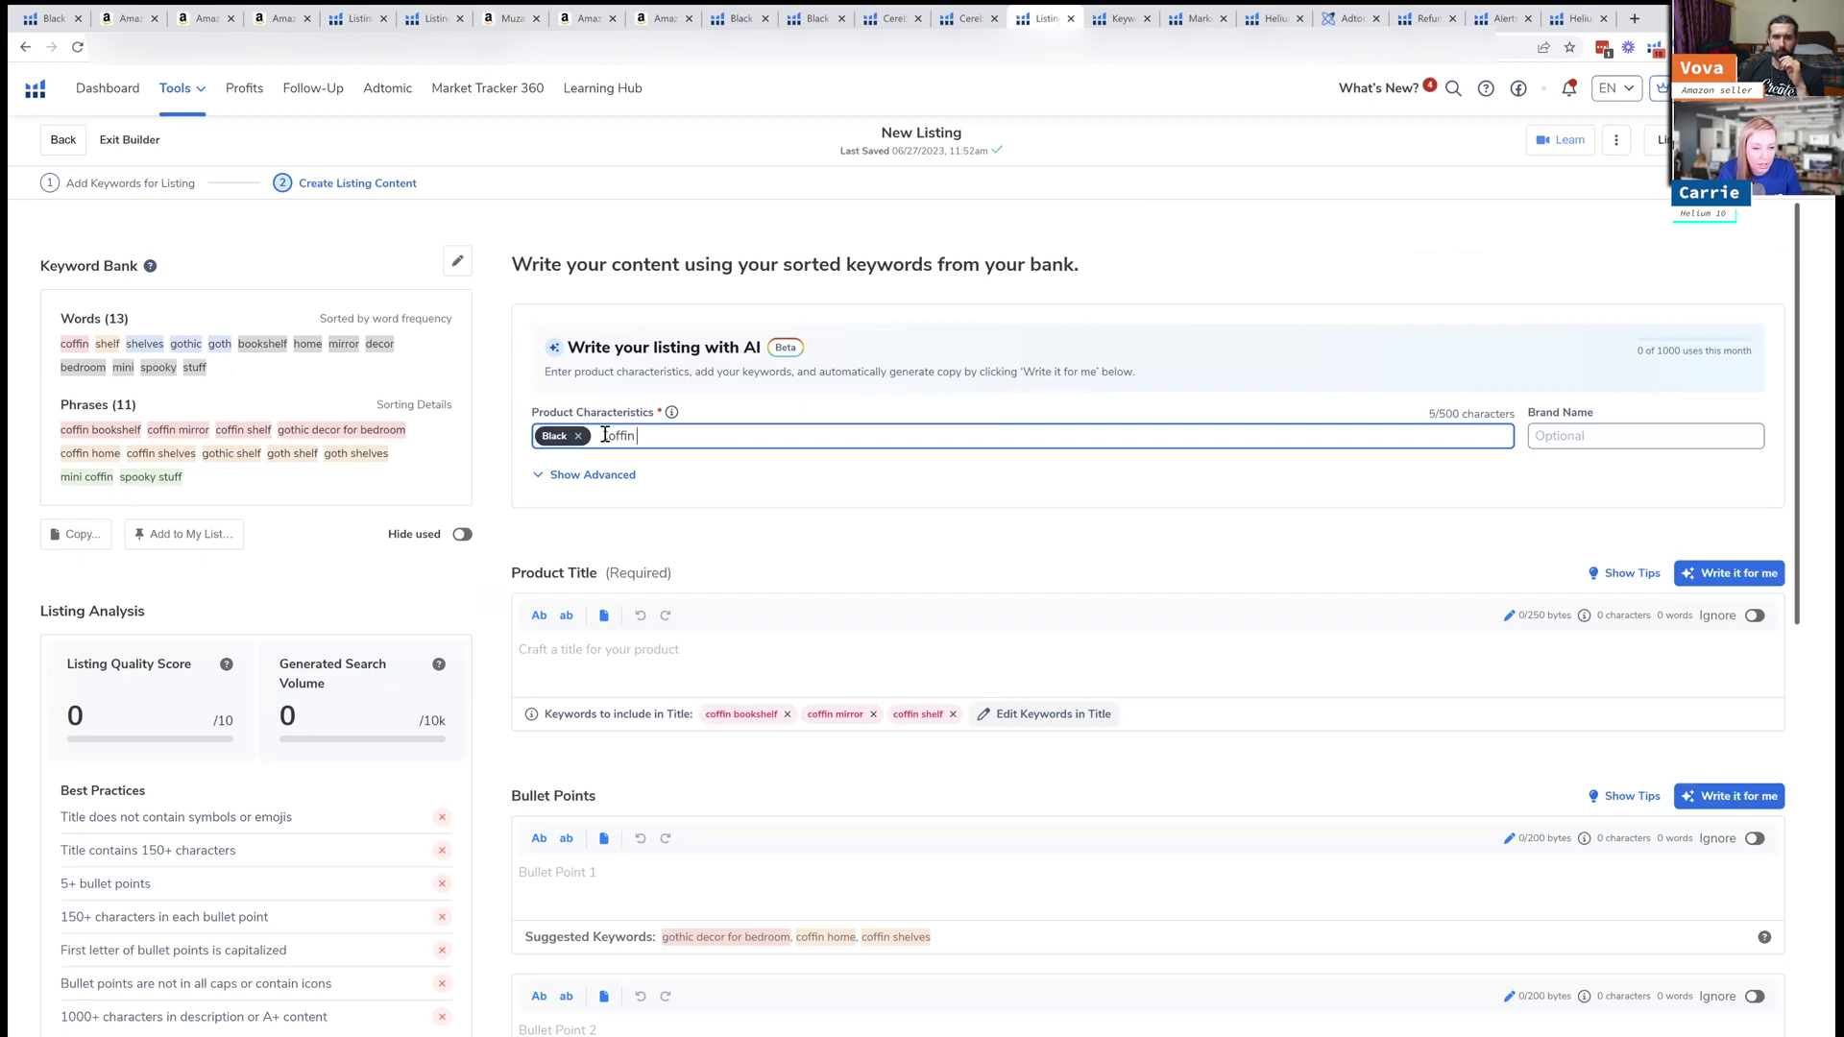
type(" Shelf")
key("Return")
Add wooden, spooky, goth and gothic as product characteristic chips
type("en")
key("Return")
type("s")
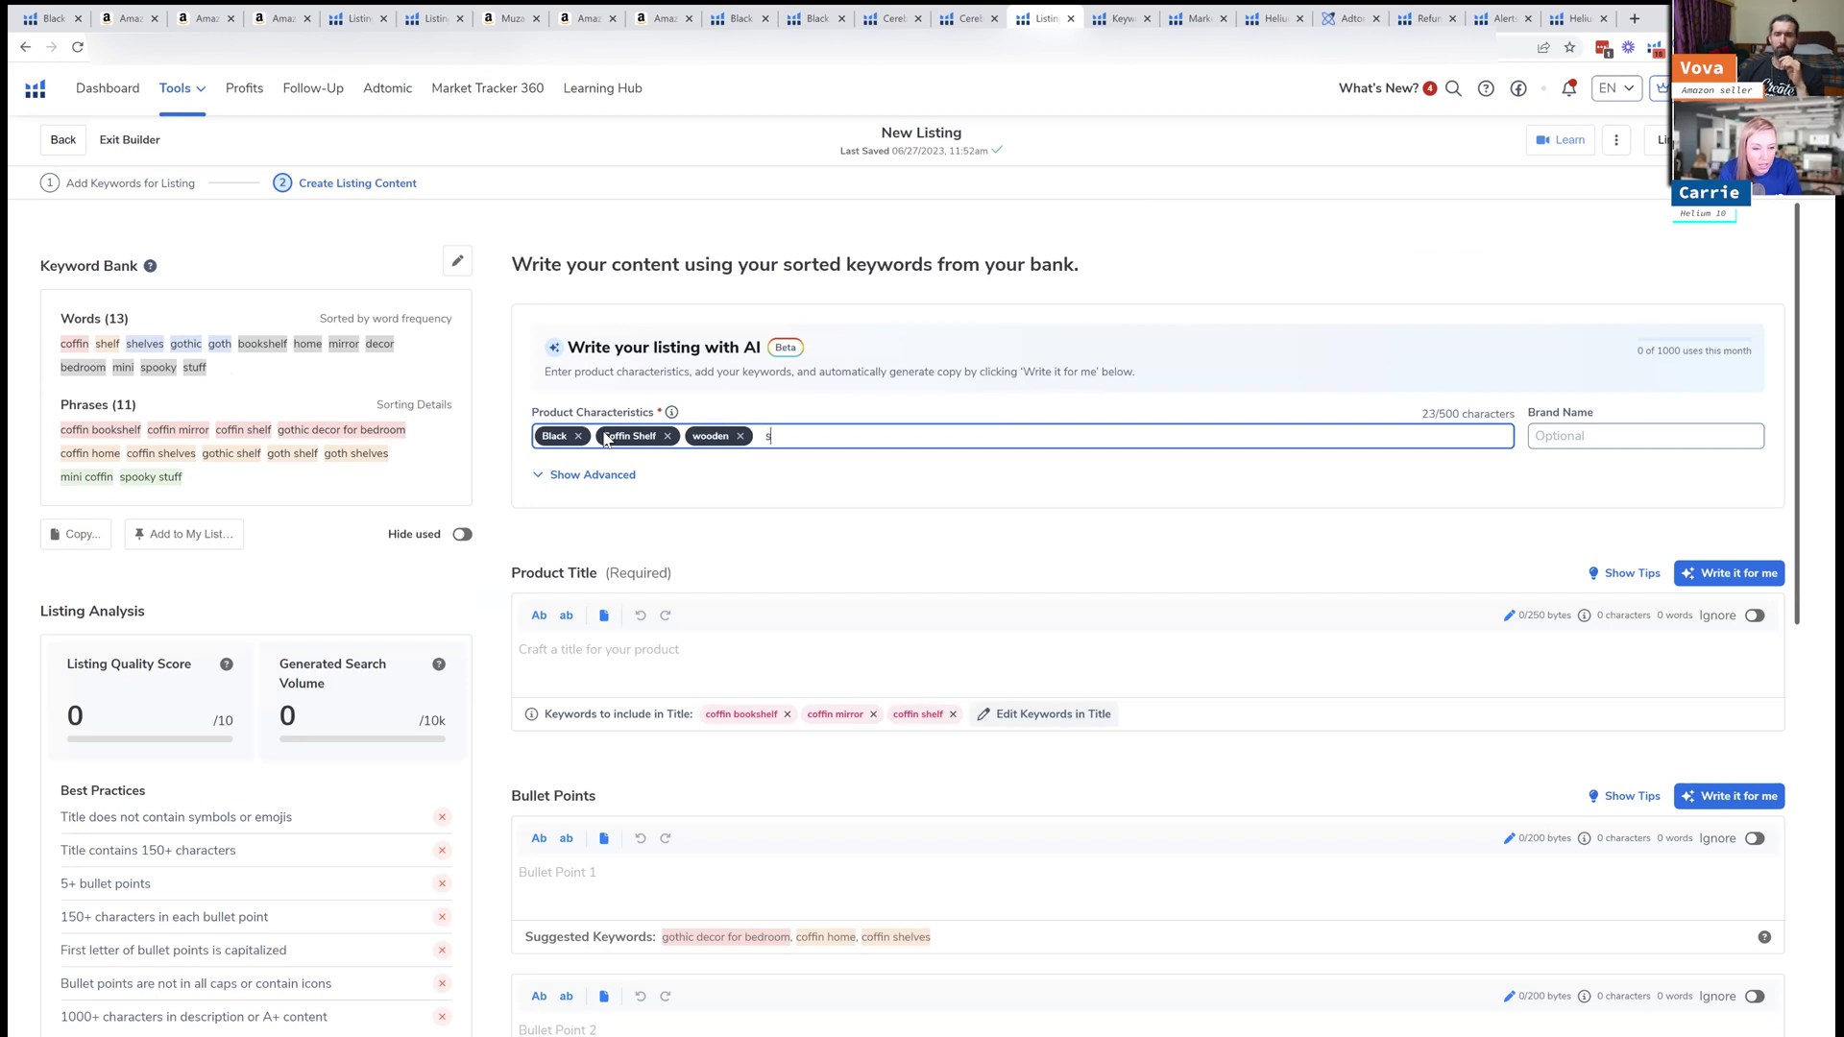
type("pooky")
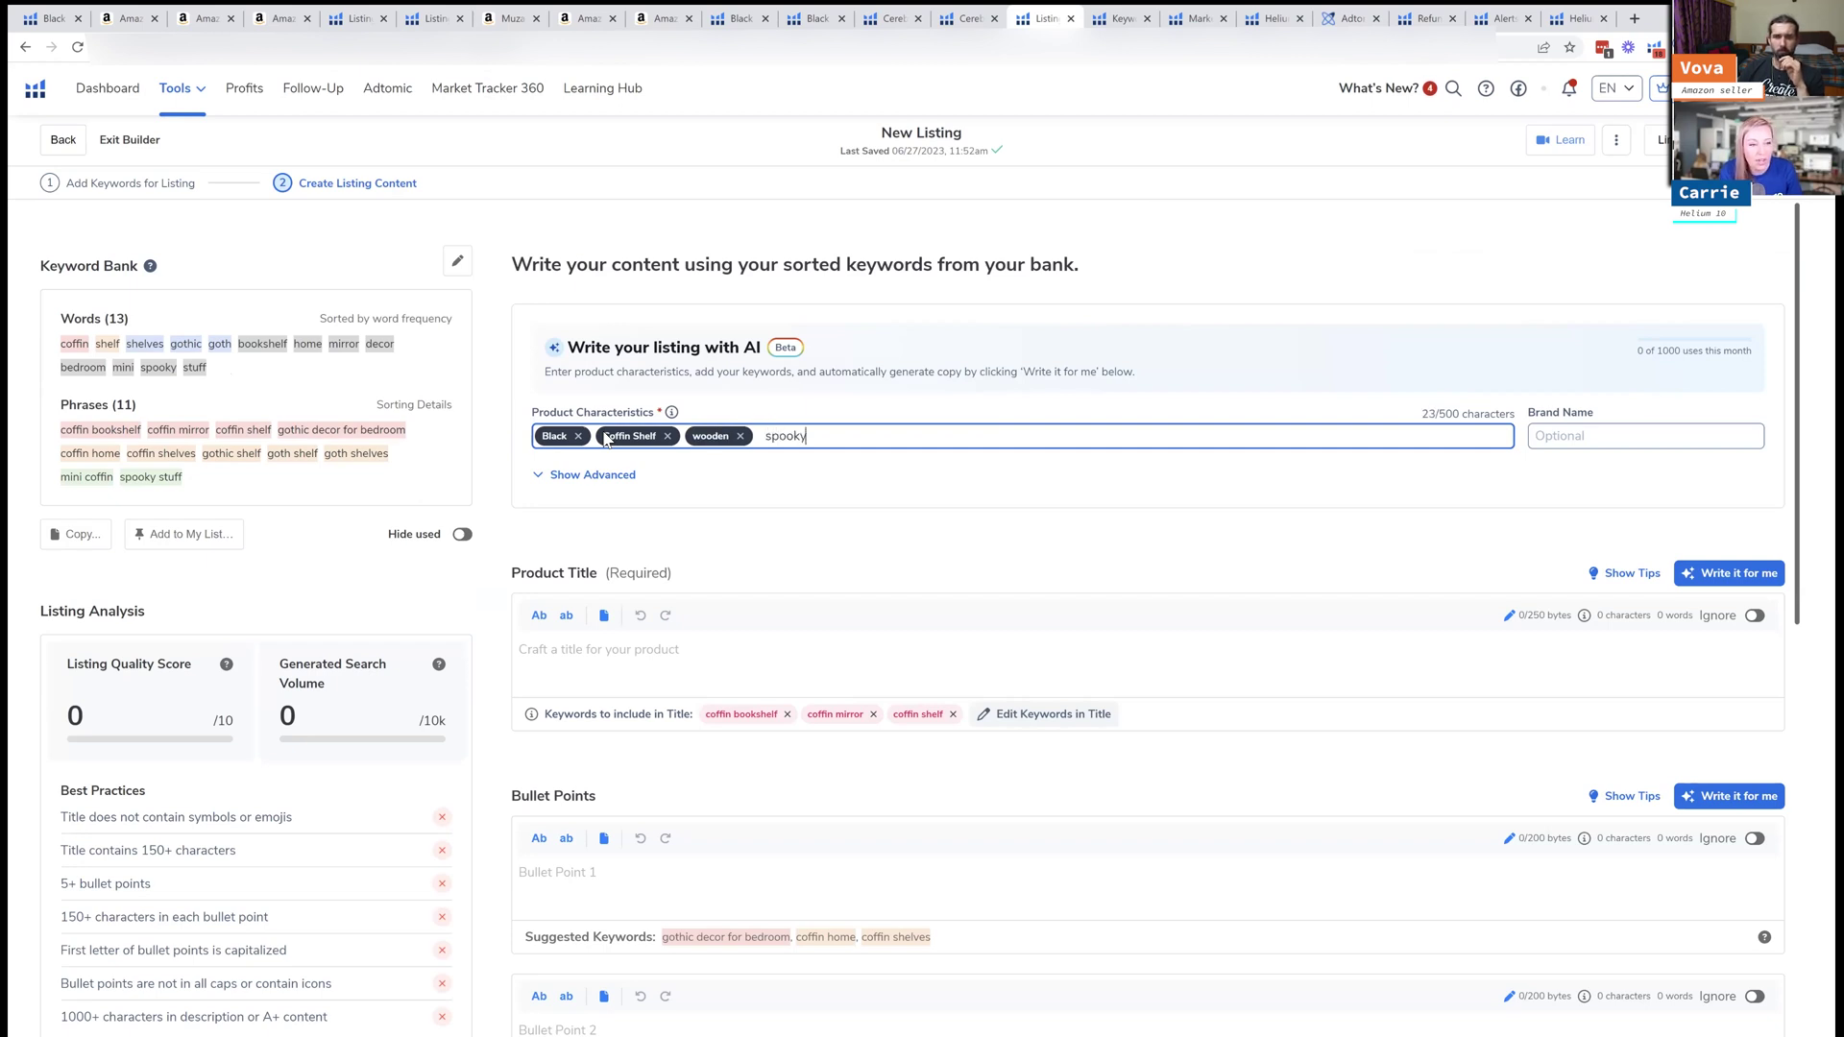
key("Return")
type("goth")
key("Return")
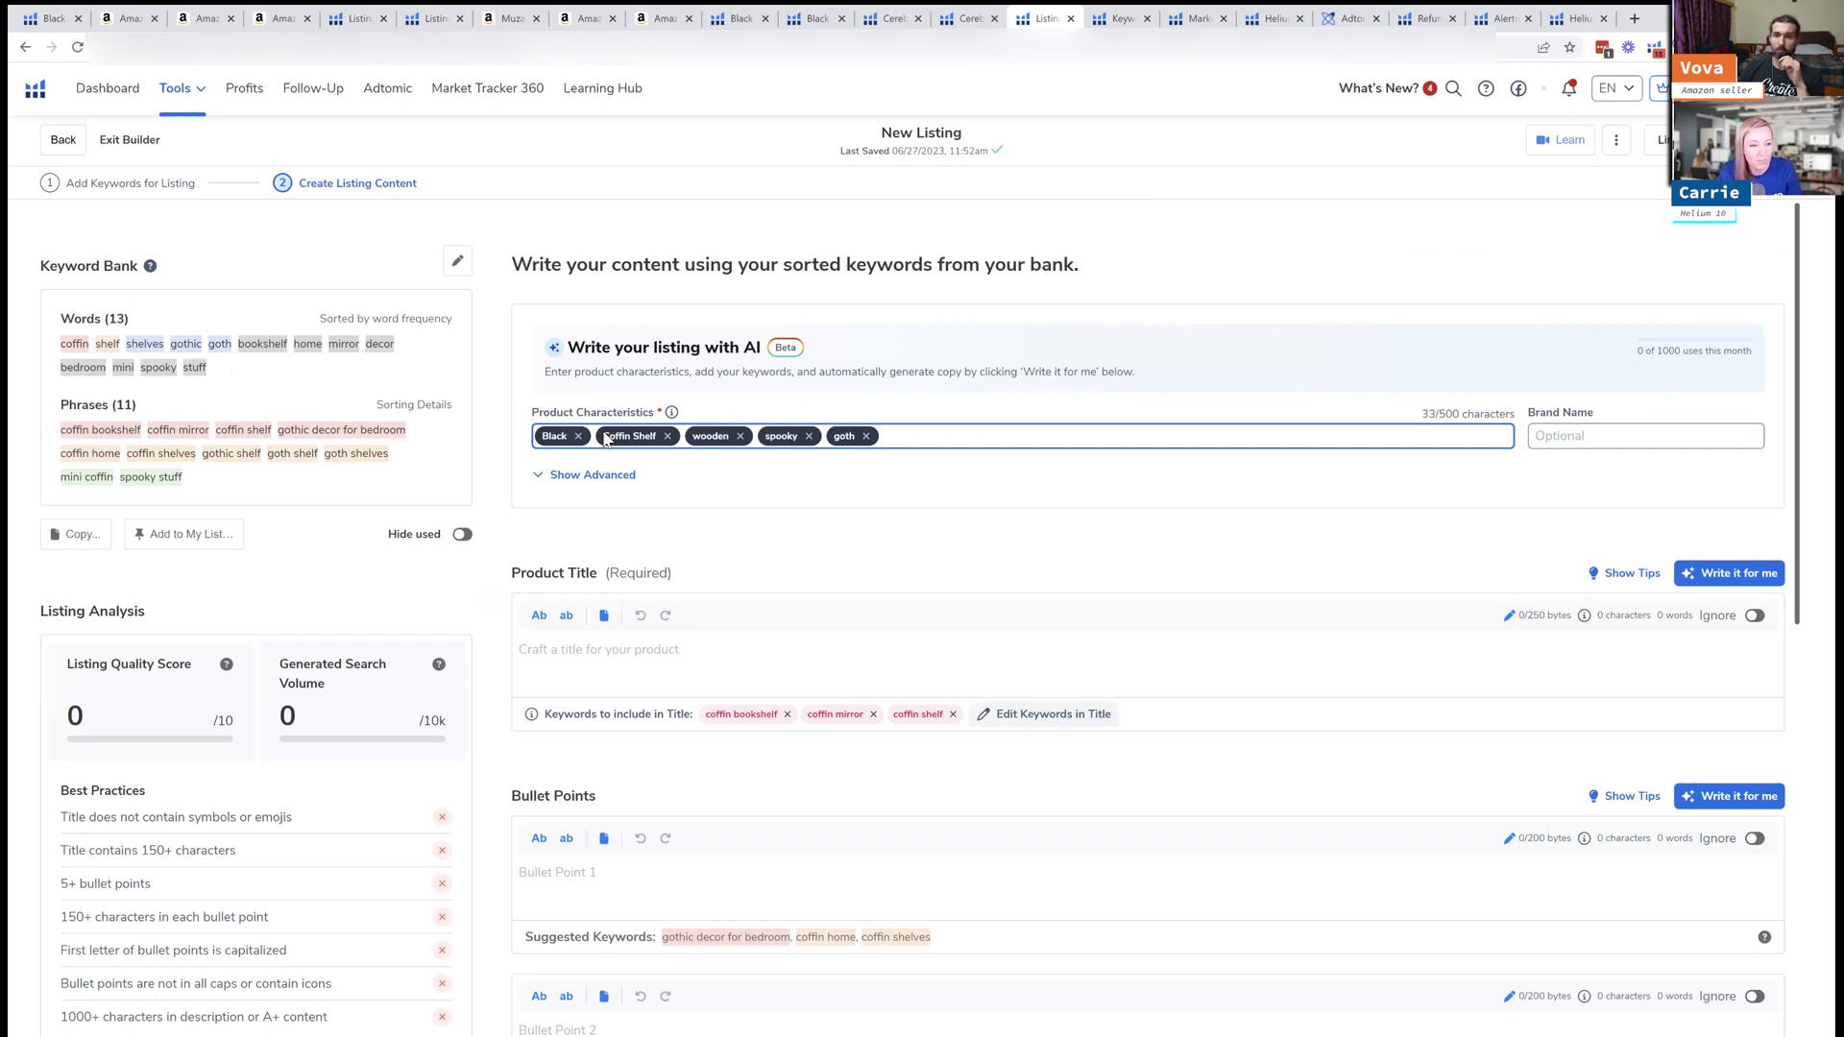
type(" gothic")
key("Return")
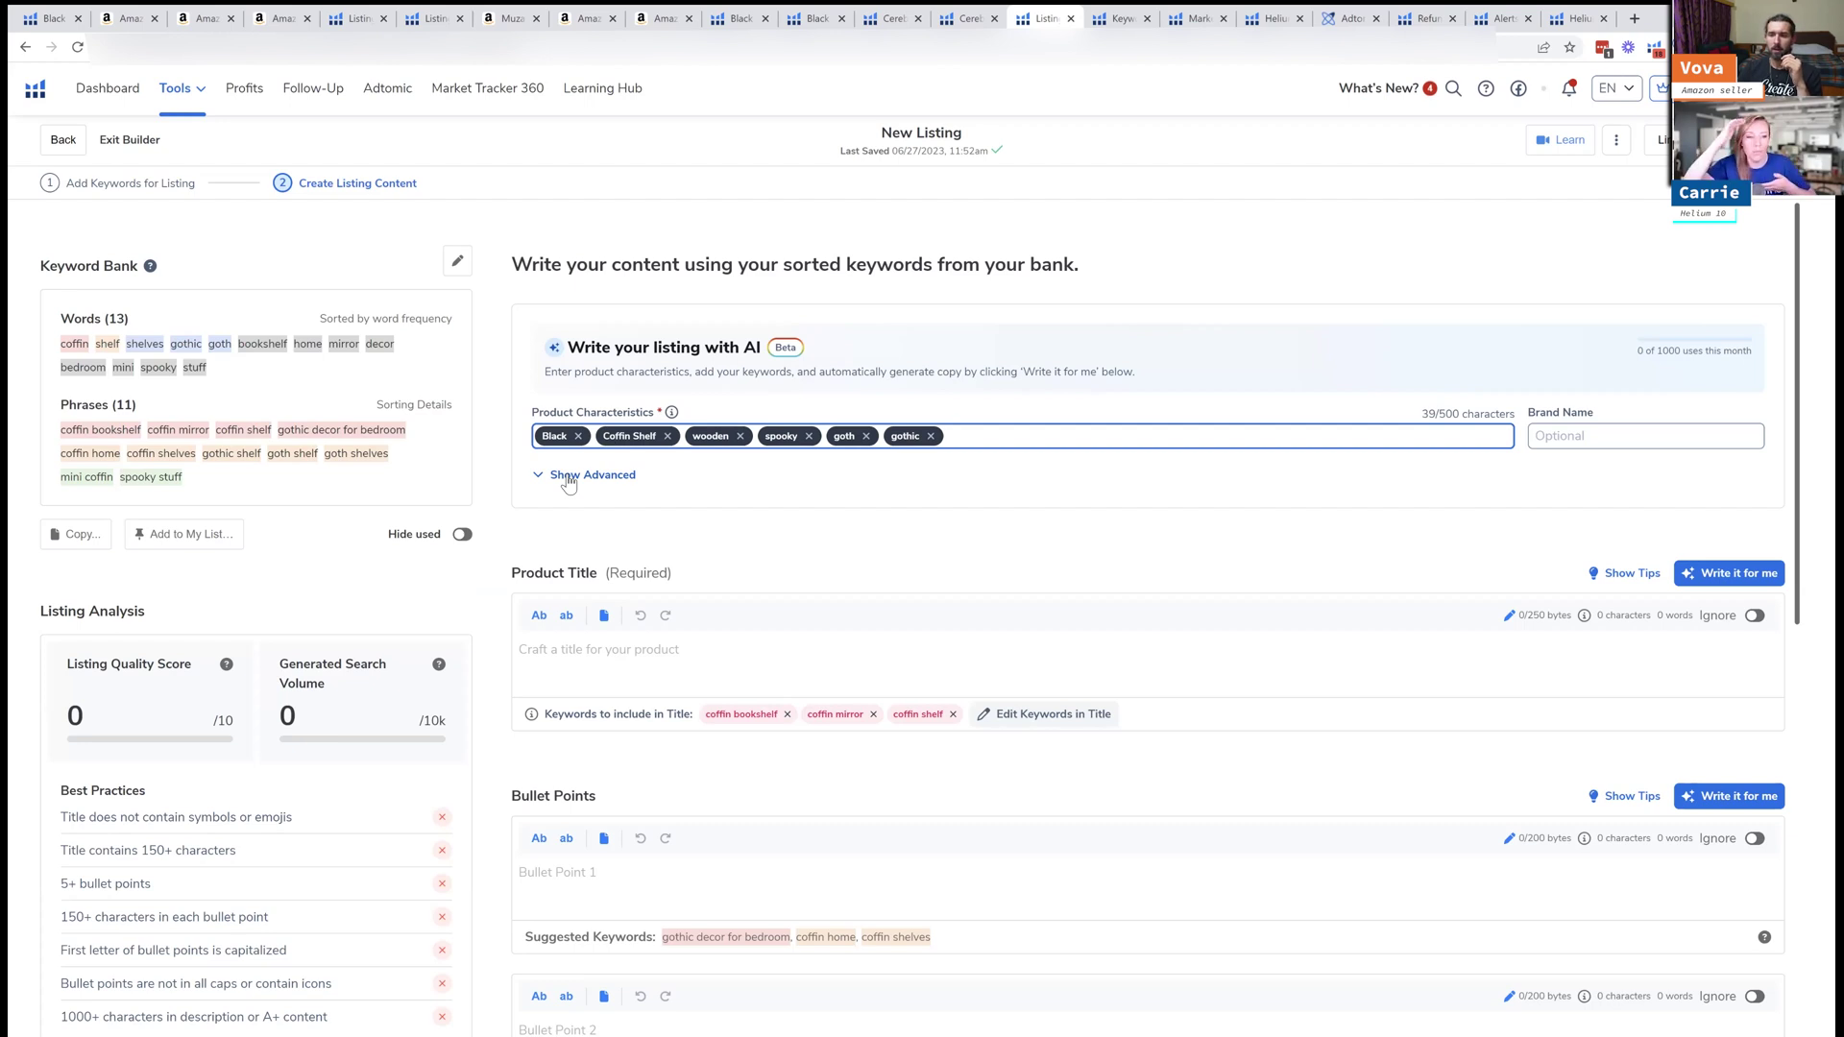
In advanced AI options, keep the brand name at the title start and set product name 'Coffin Shelf'
left_click(572, 477)
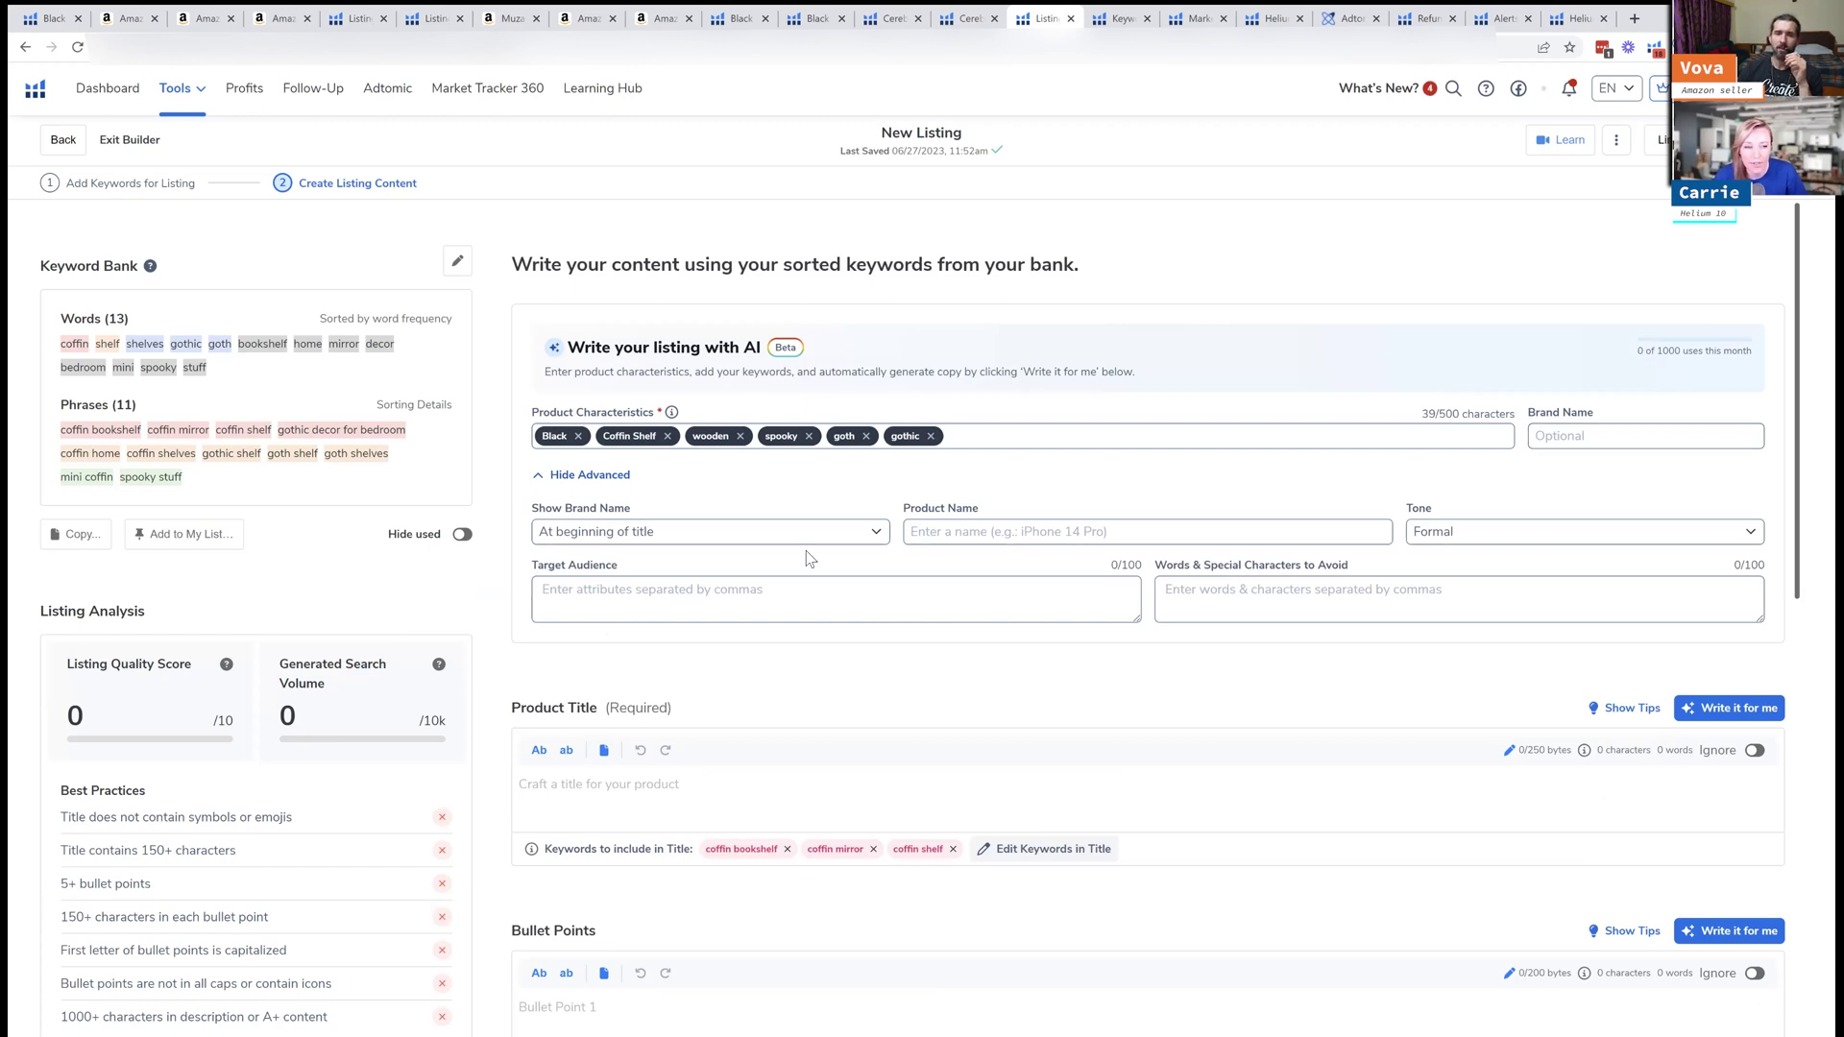
left_click(745, 540)
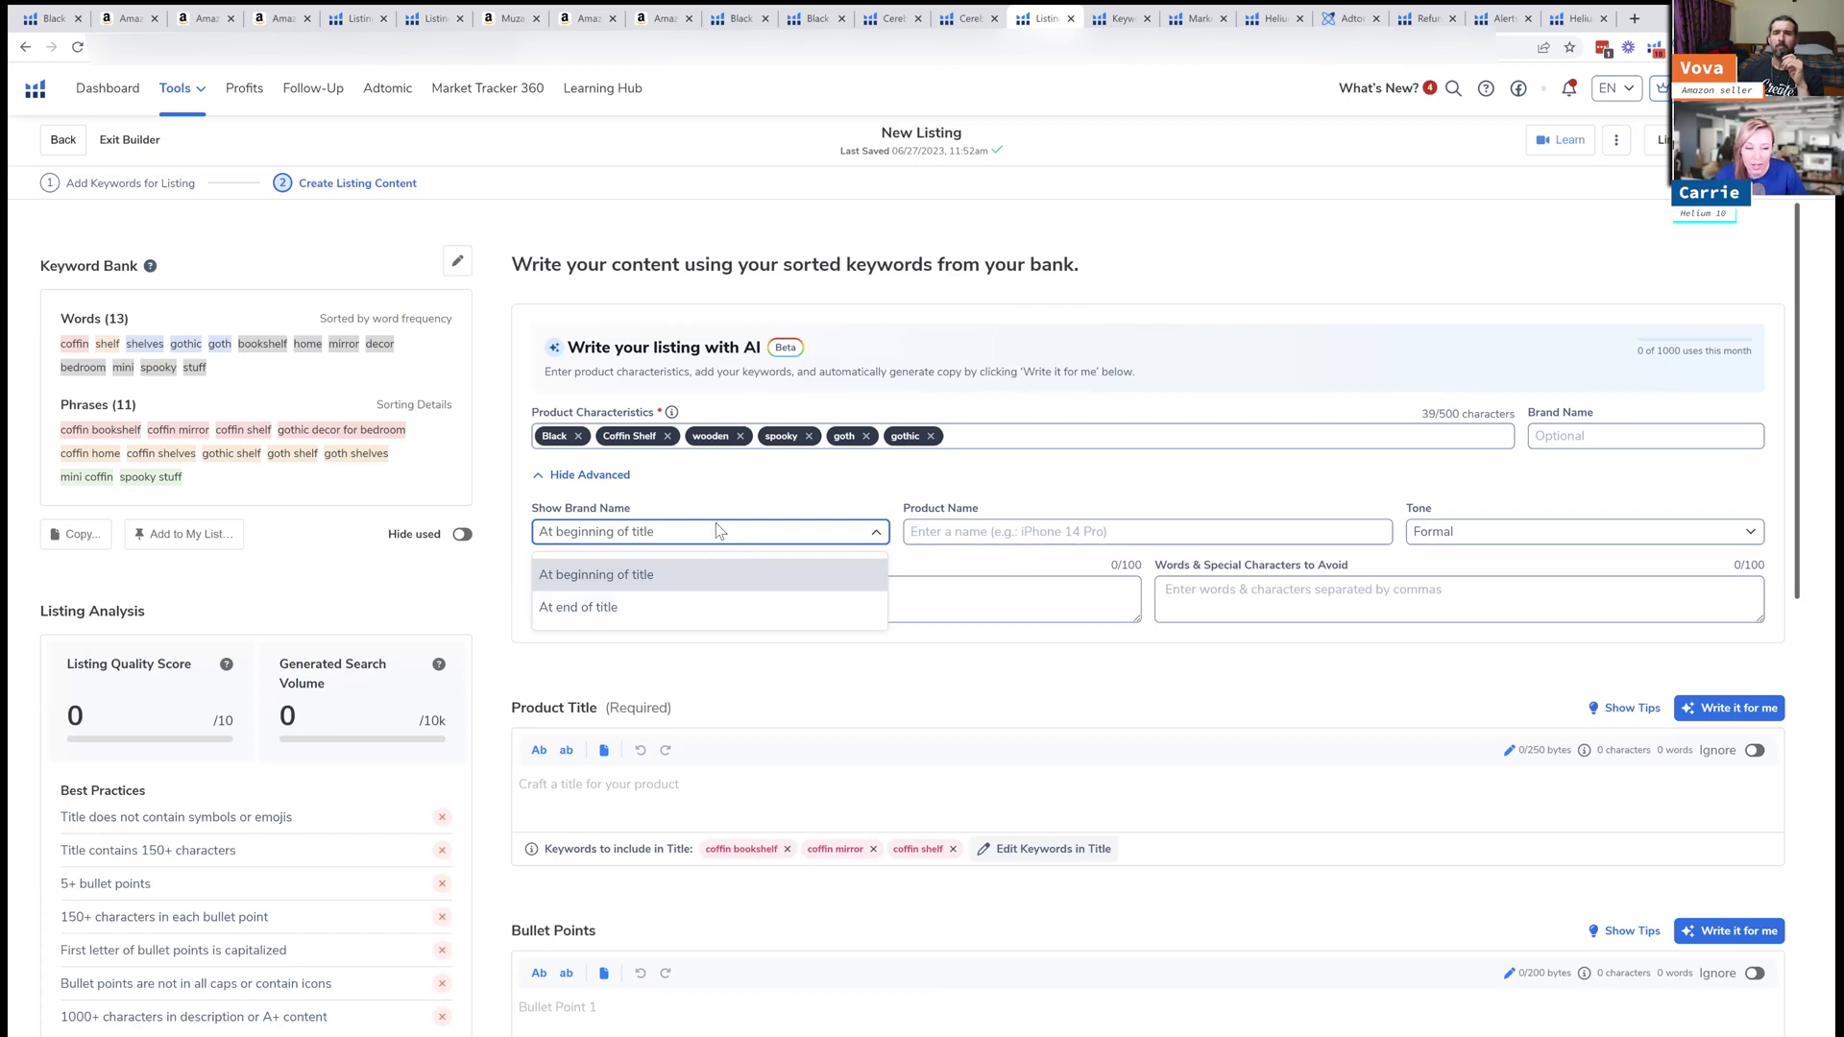
left_click(656, 541)
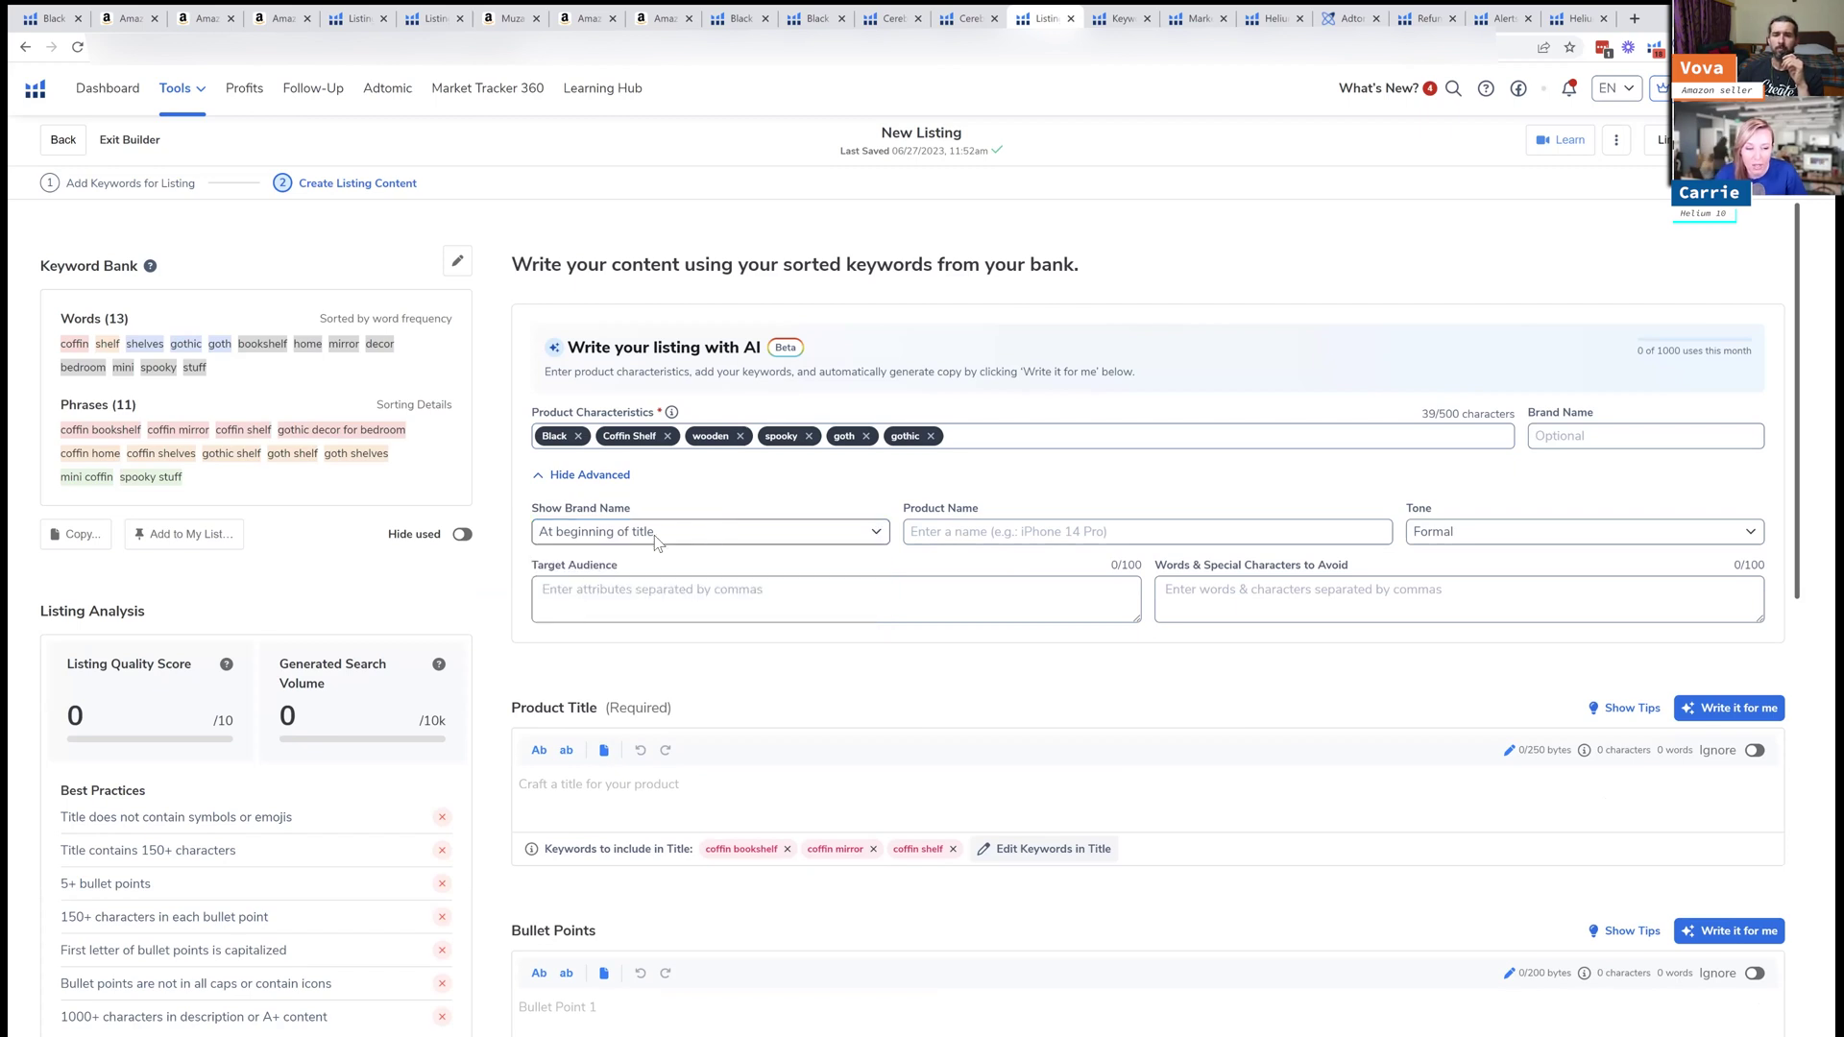
left_click(976, 538)
type("Coffin")
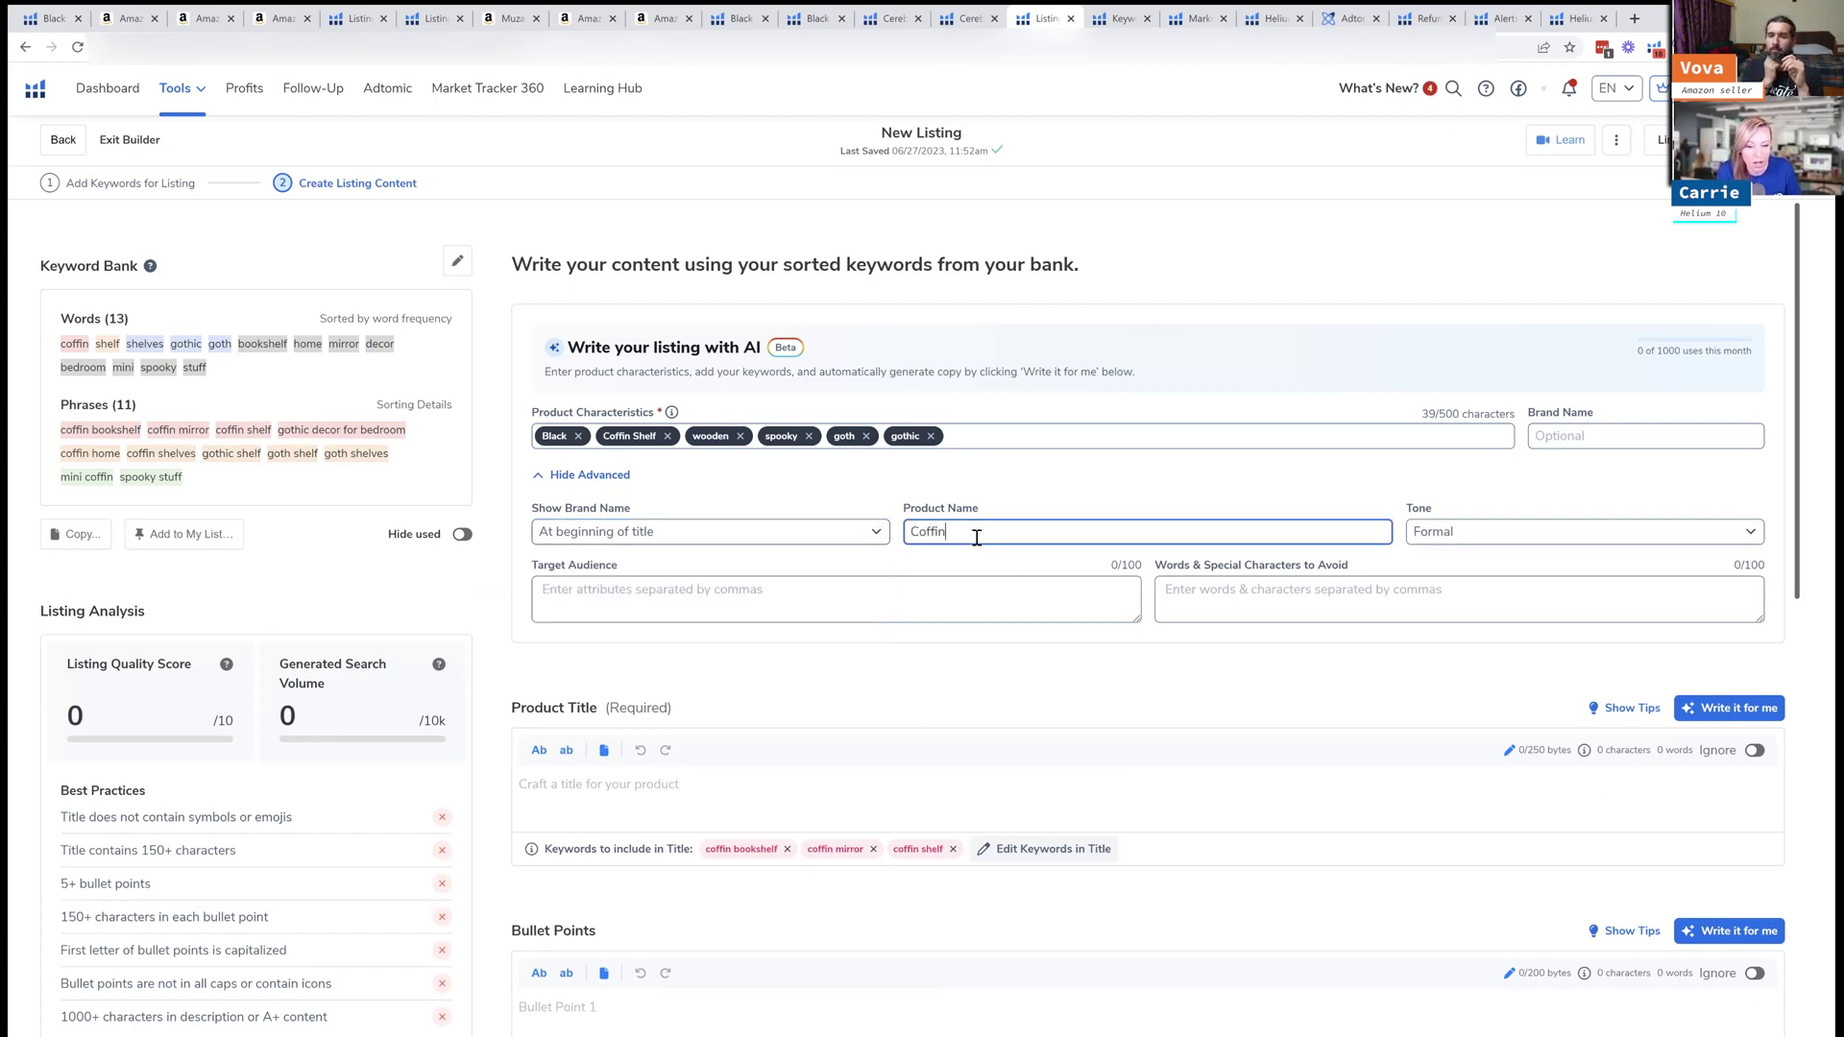
type(" Shelf")
Set Casual tone, a gothic target audience, and 'plastic, large' as words to avoid
left_click(1462, 536)
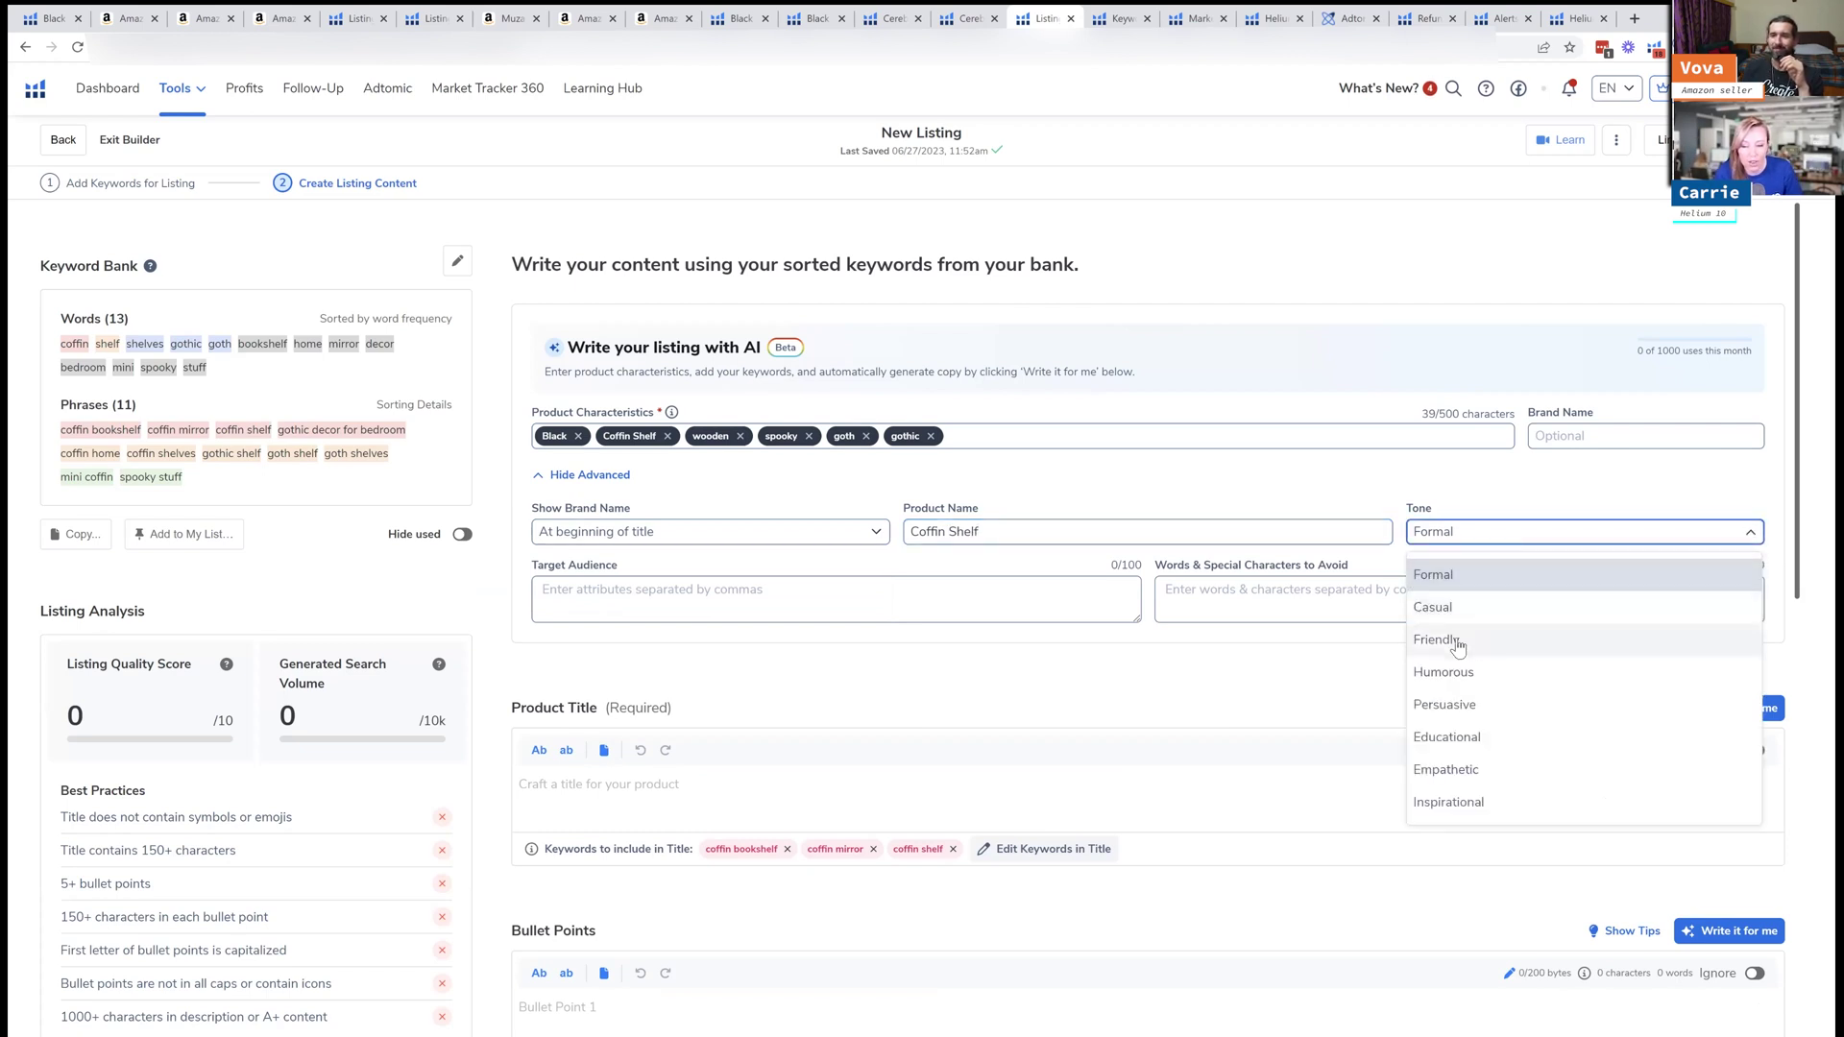
left_click(1435, 609)
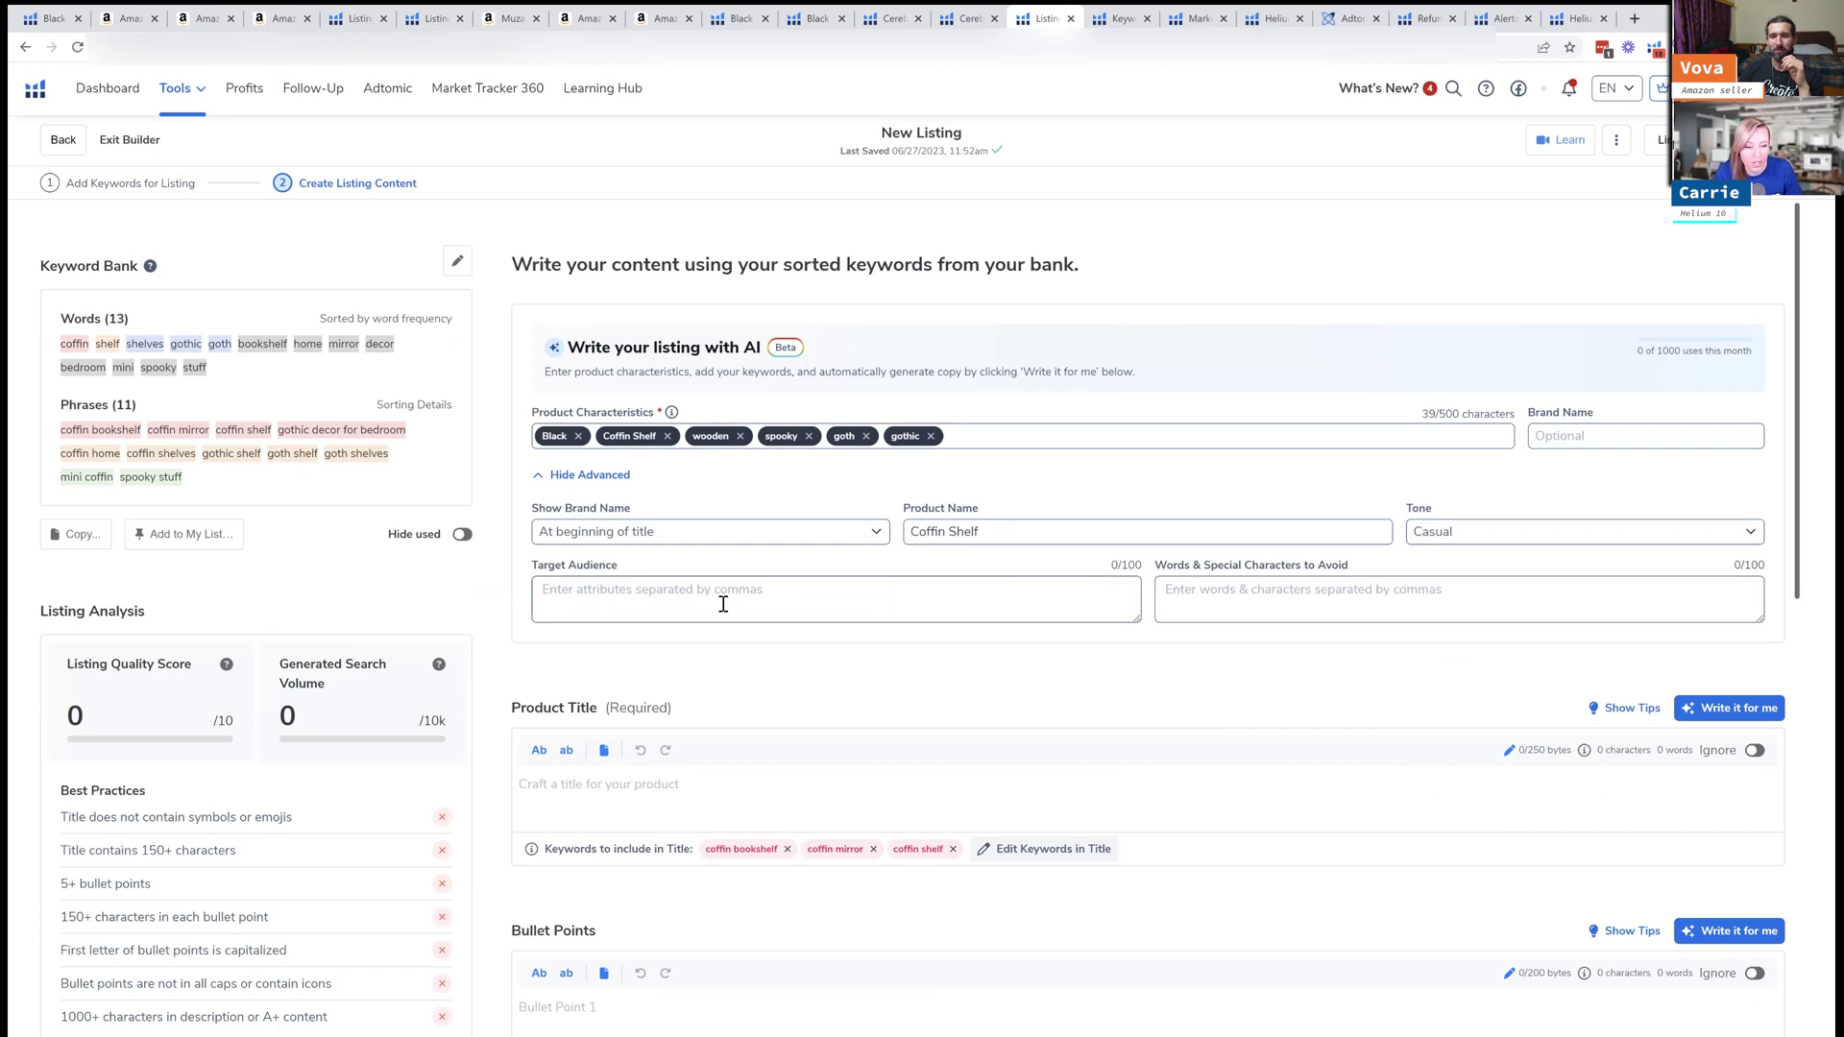
left_click(723, 604)
type("gothich")
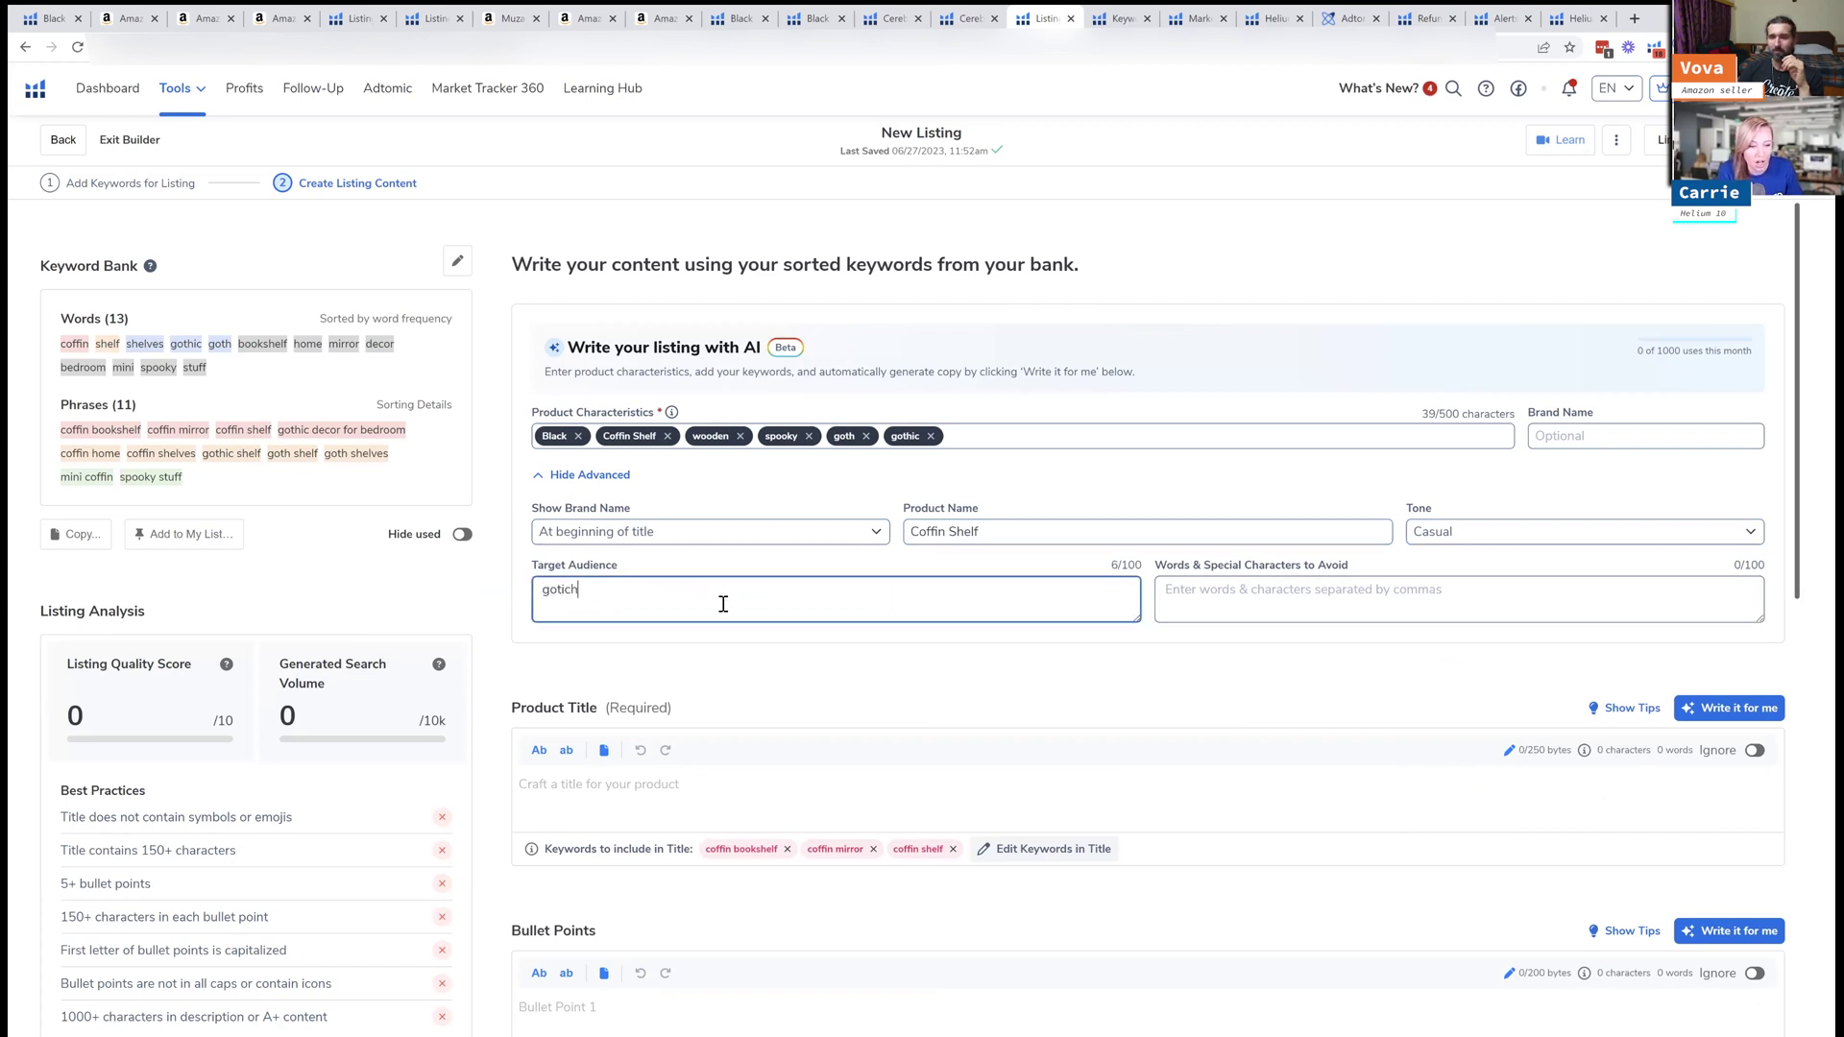
type(", hallowee")
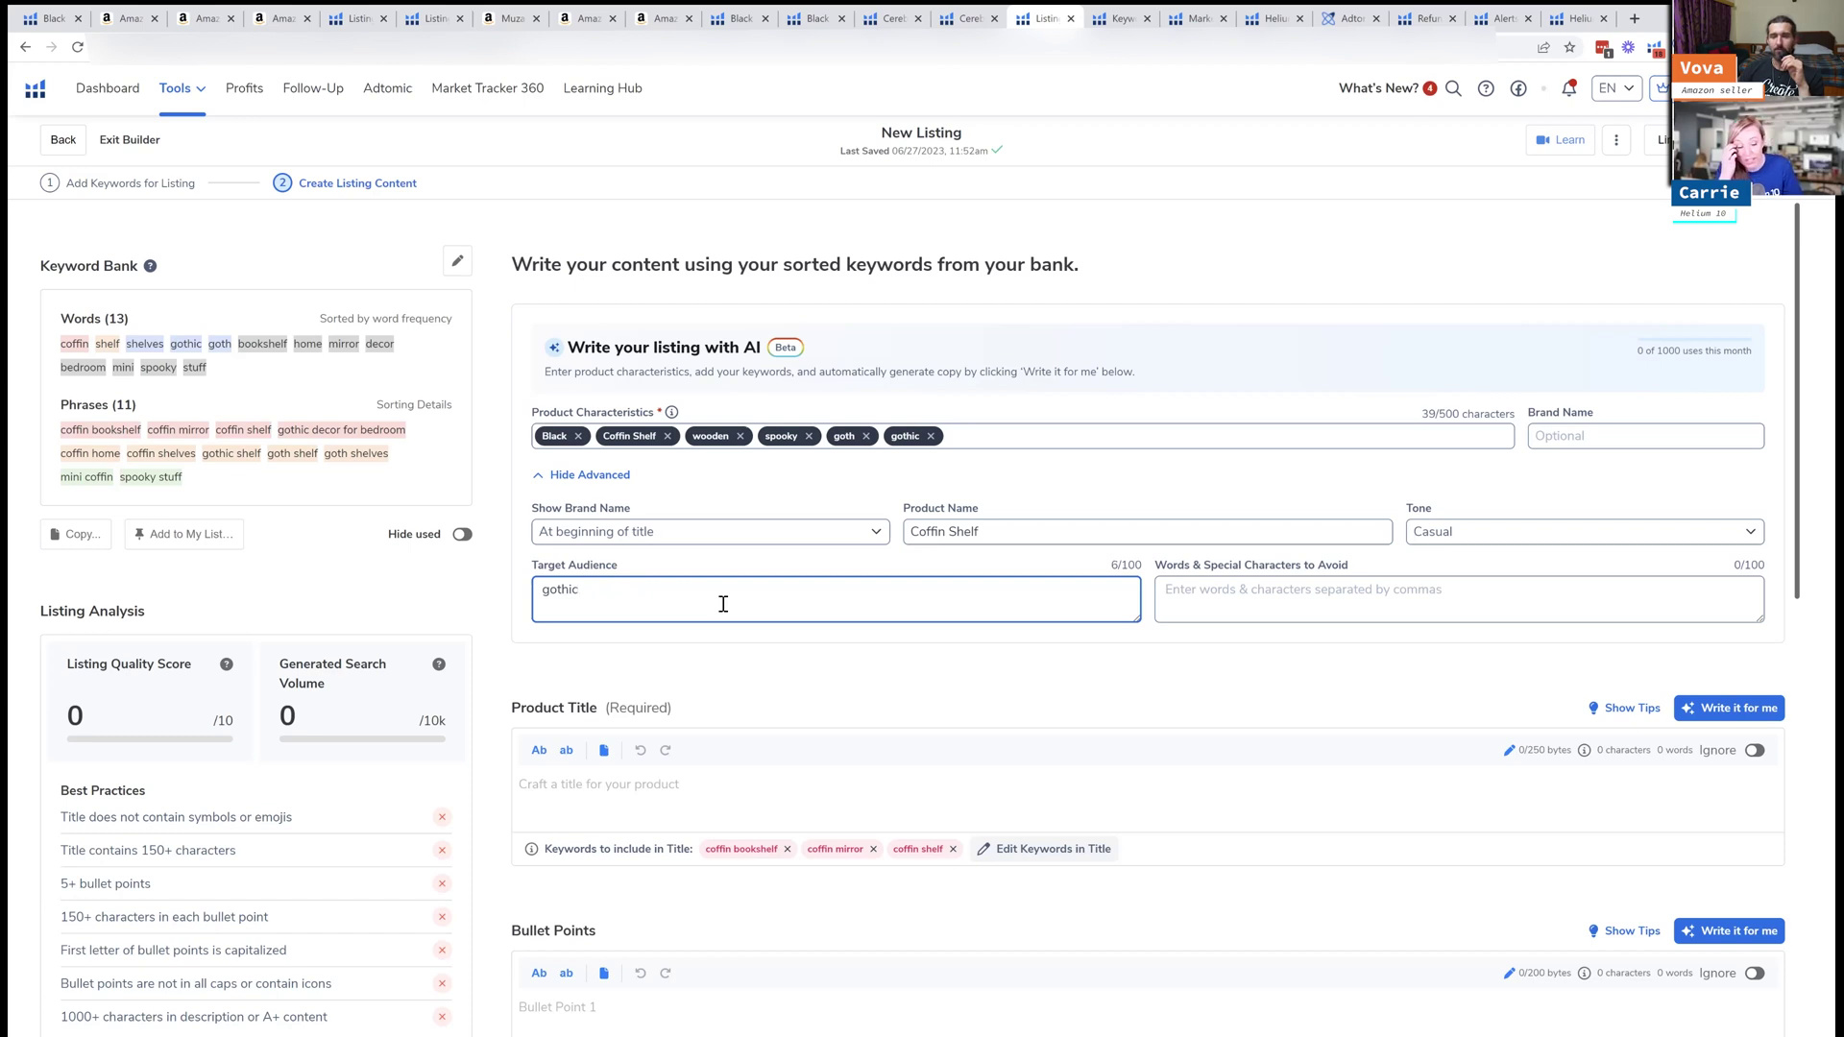
left_click(1210, 604)
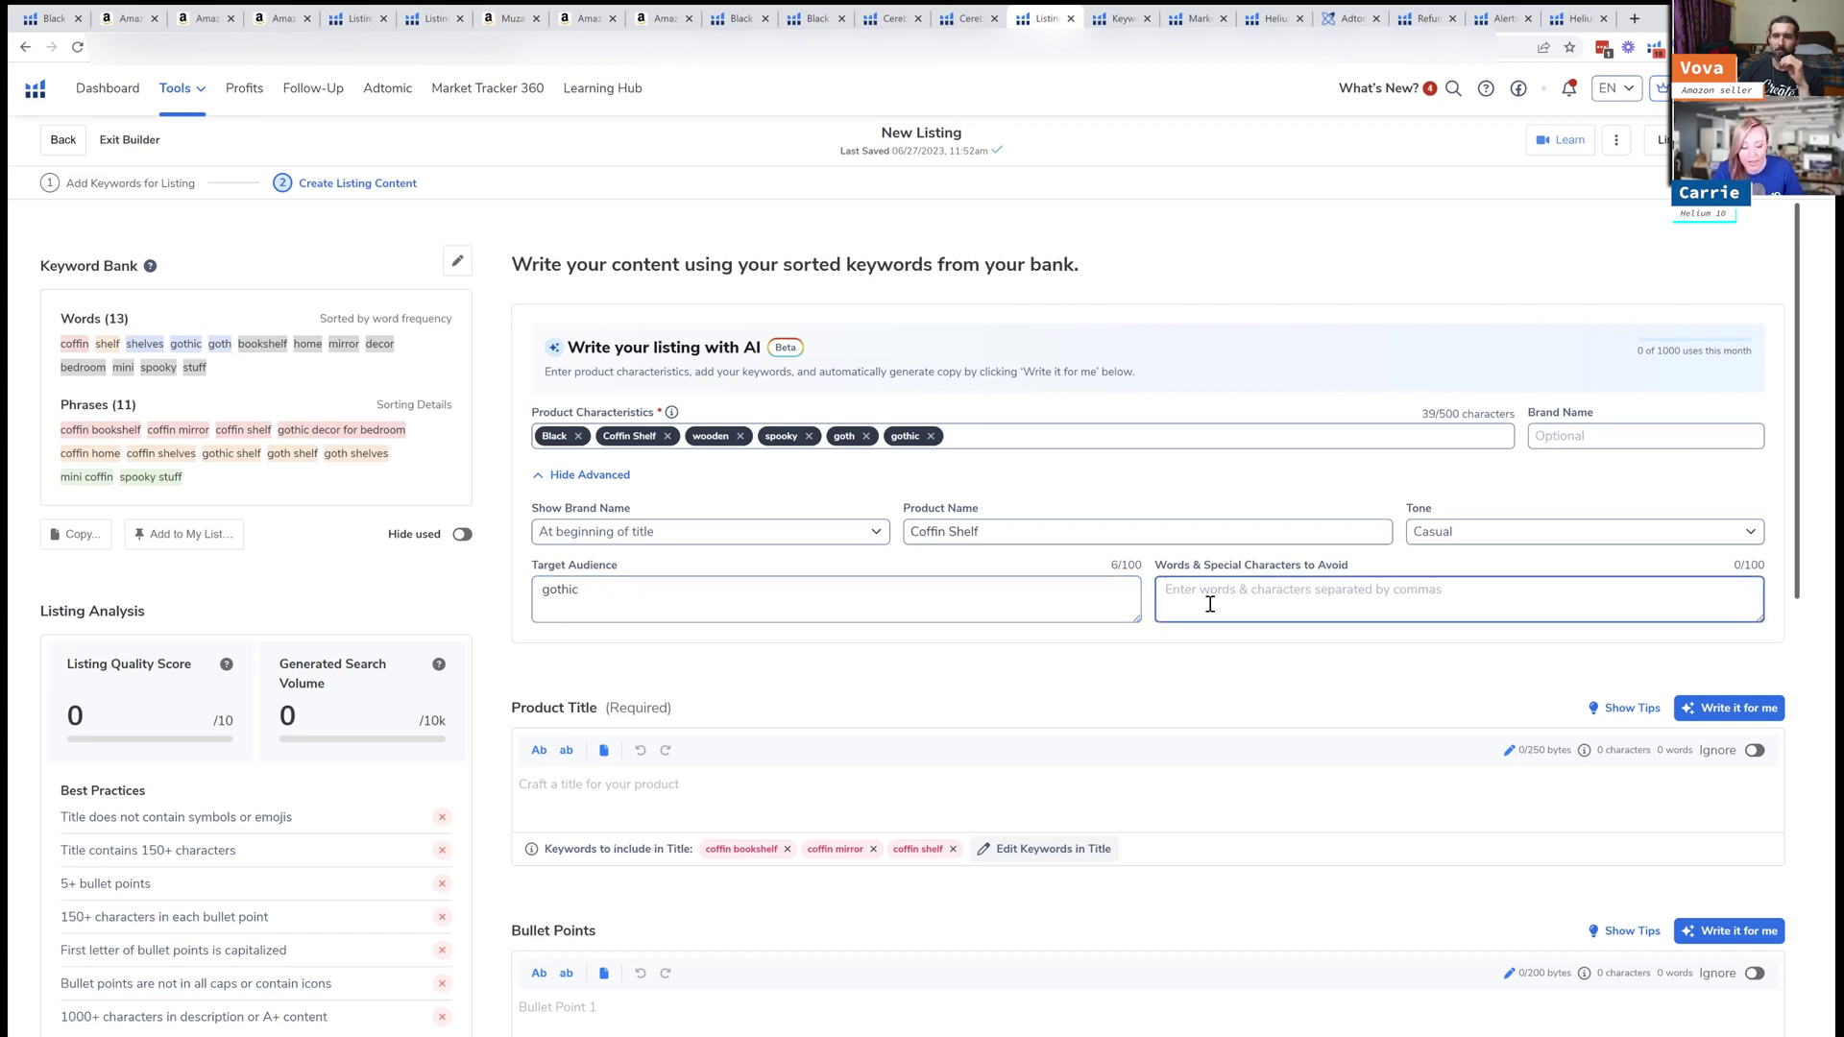
type("plastic,")
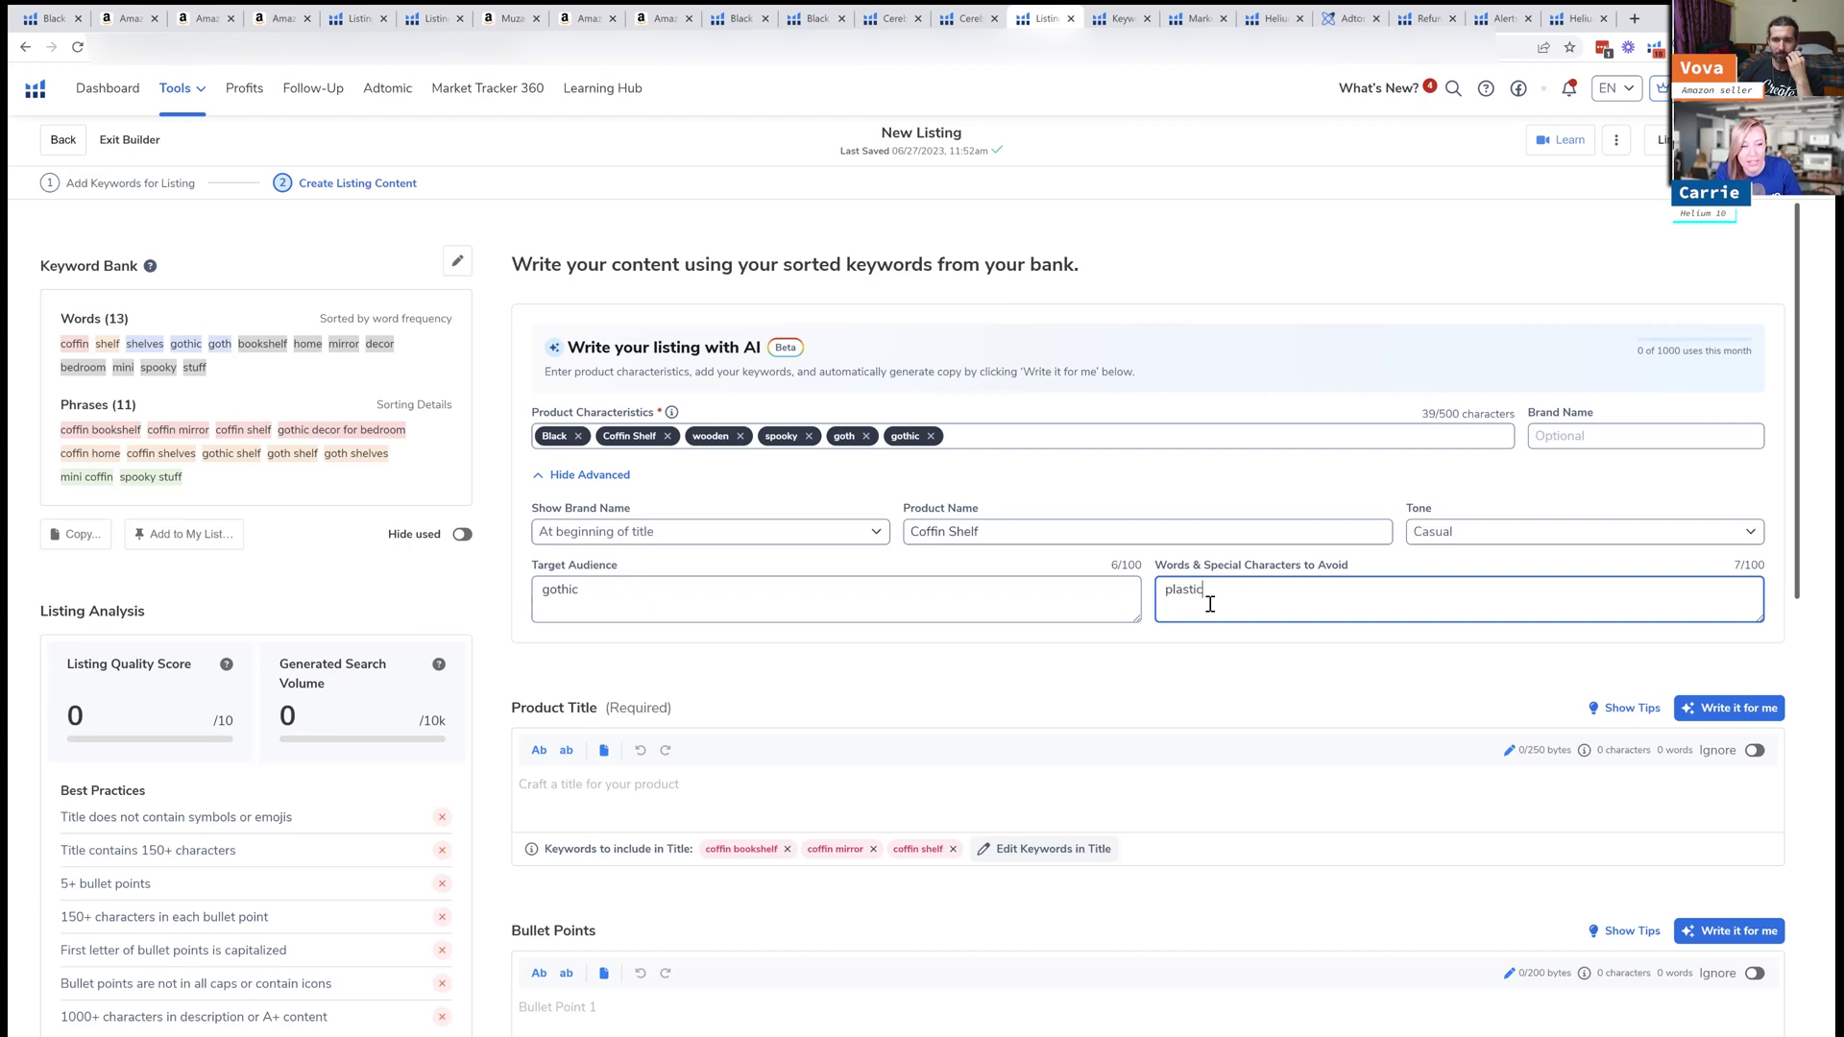
type(" large")
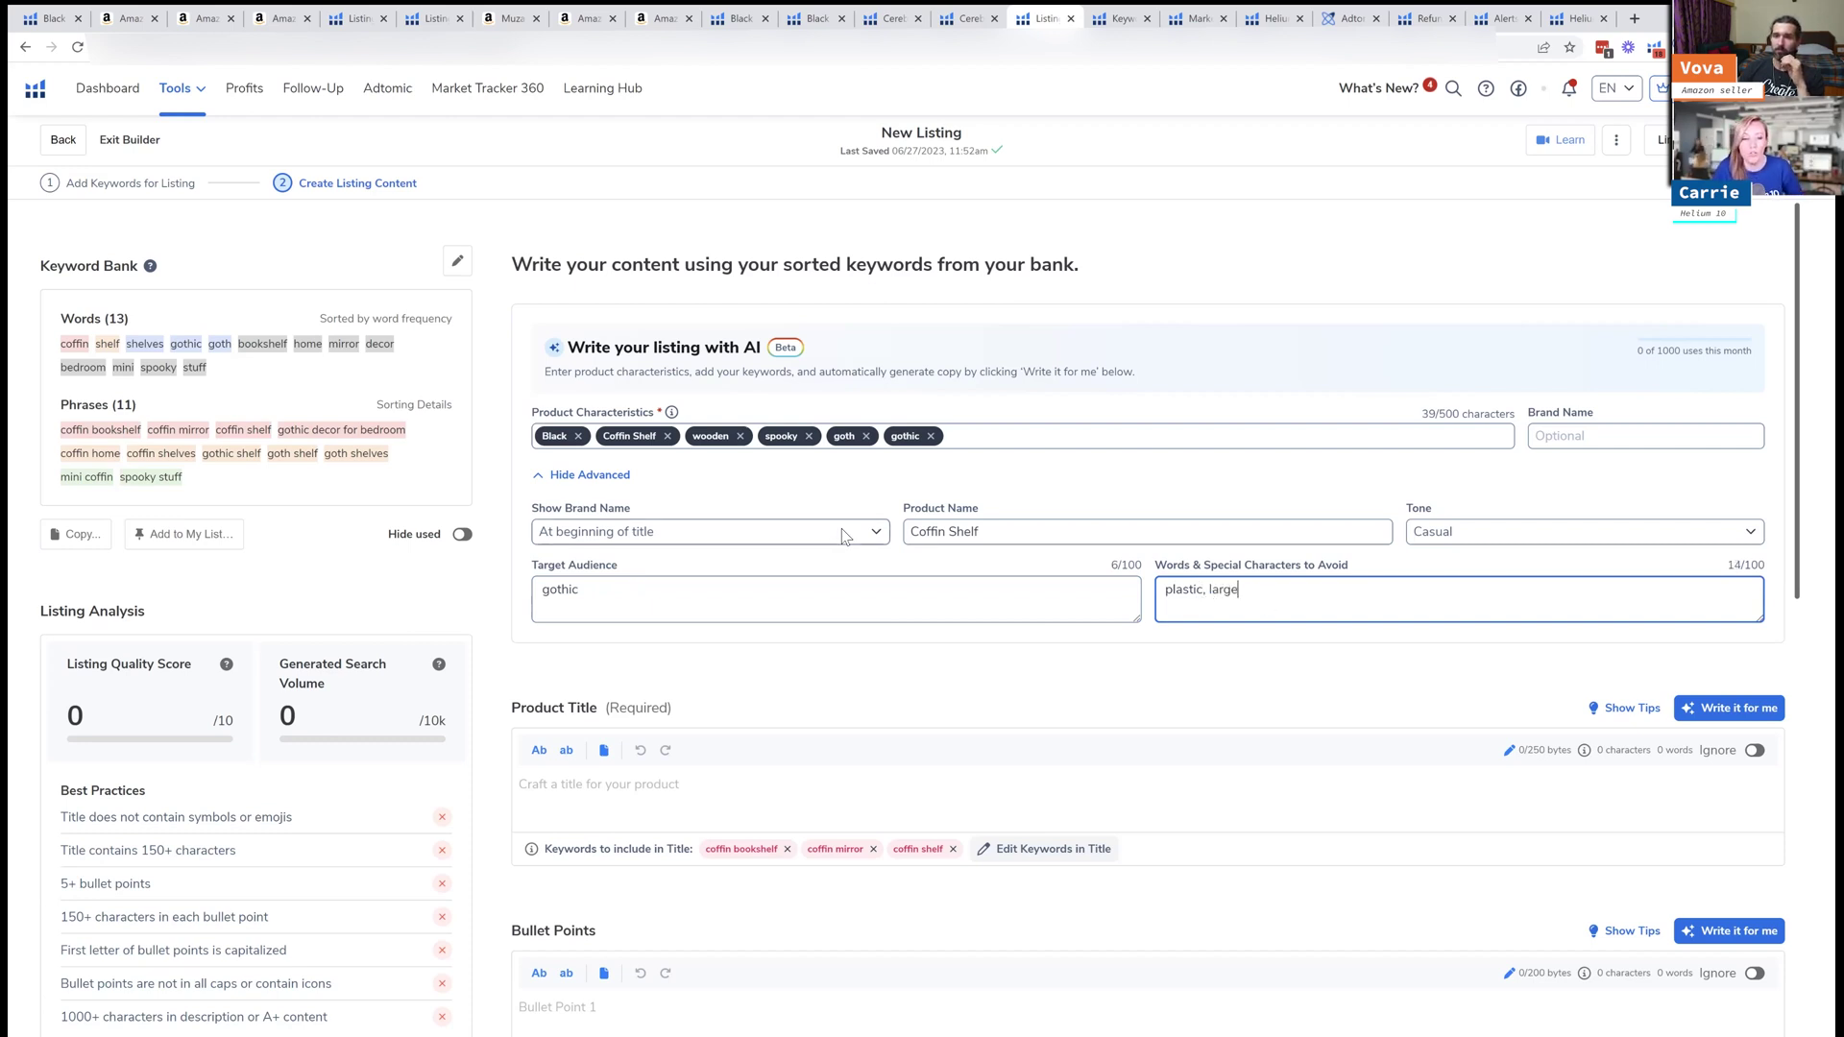
Generate an AI product title, then get an alternative: 'Spooky Wooden Coffin Shelf for the Goth Home'
left_click(1729, 707)
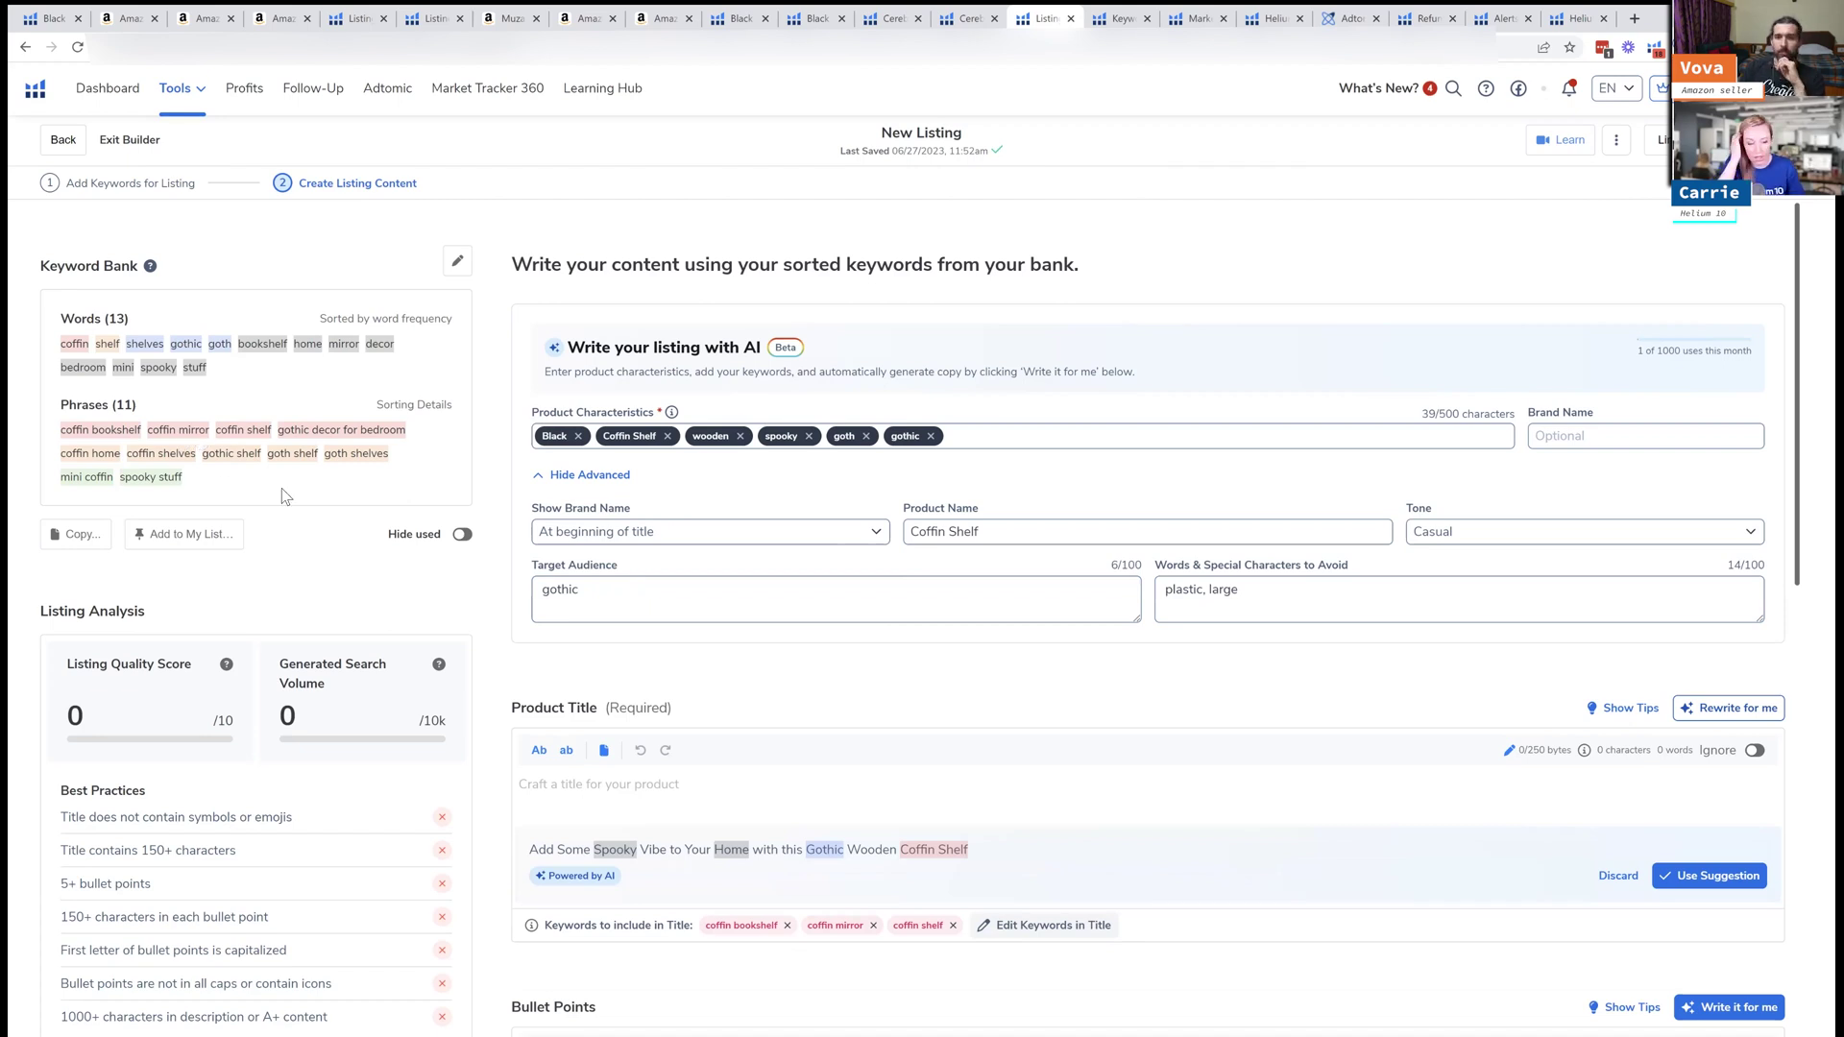
scroll(577, 720, "down", 3)
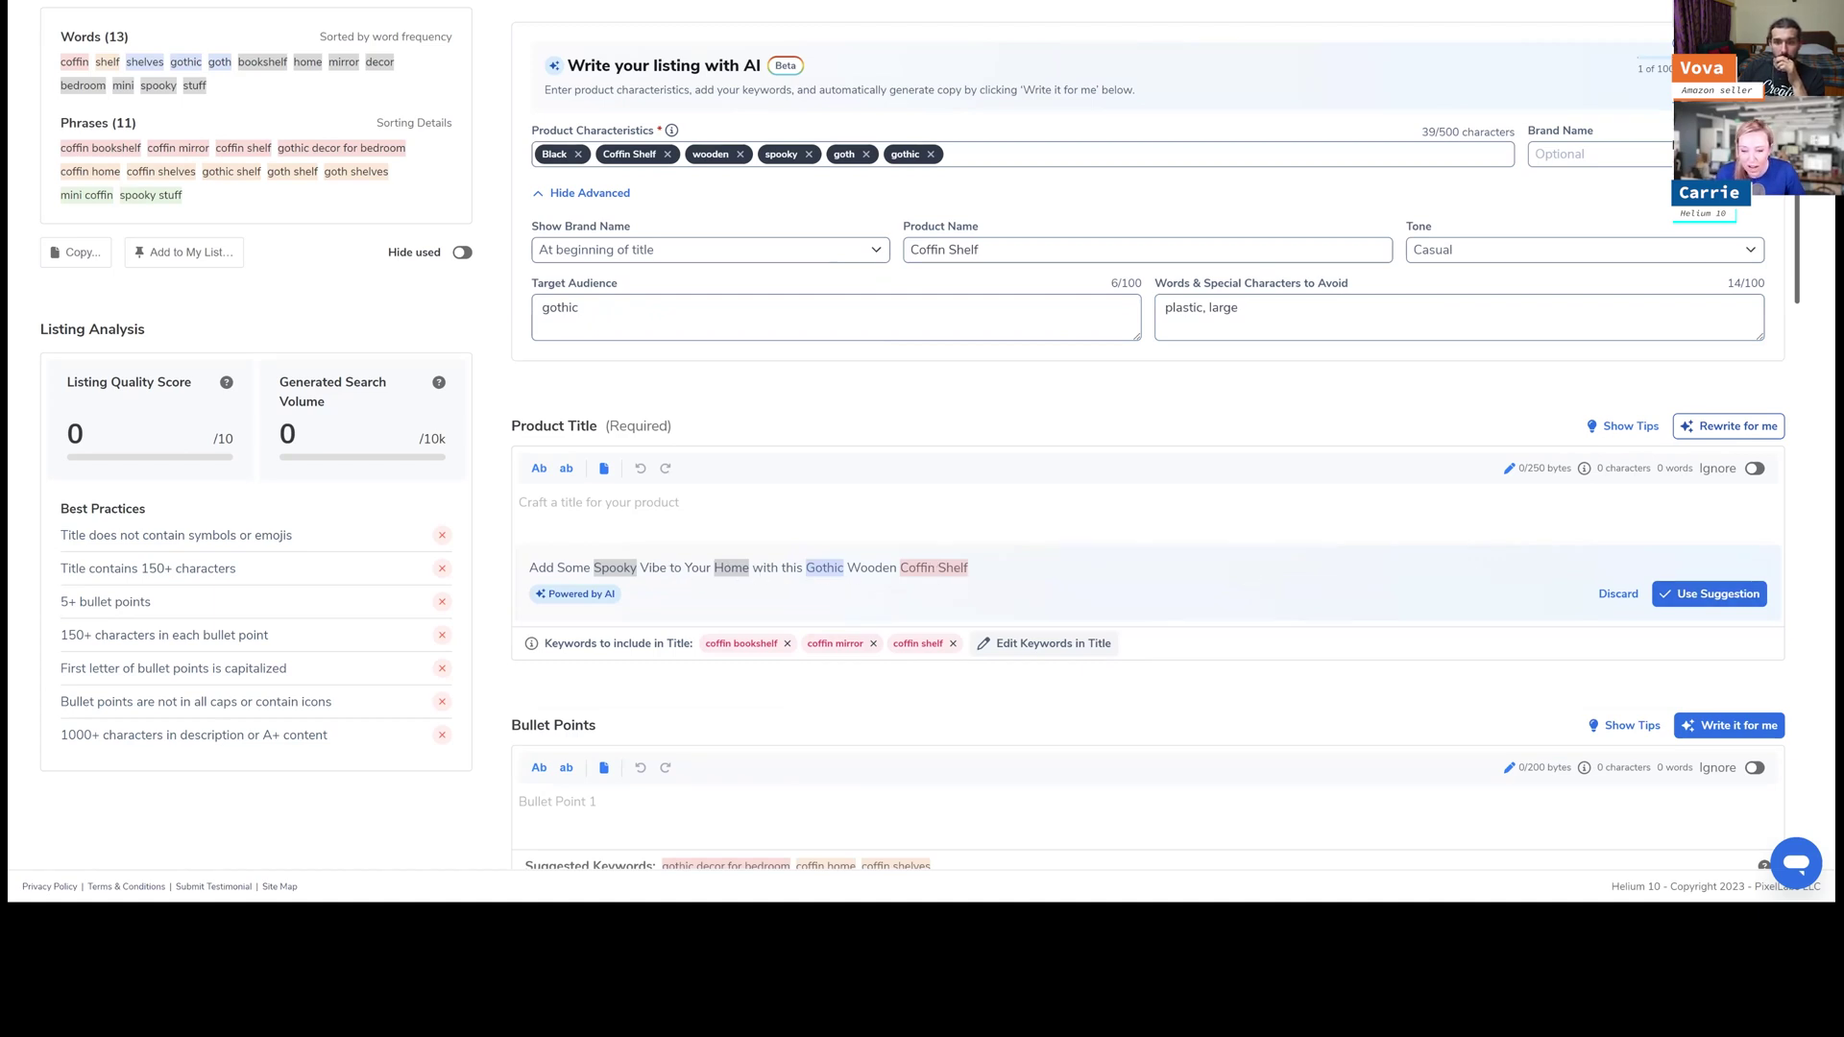
left_click(1729, 425)
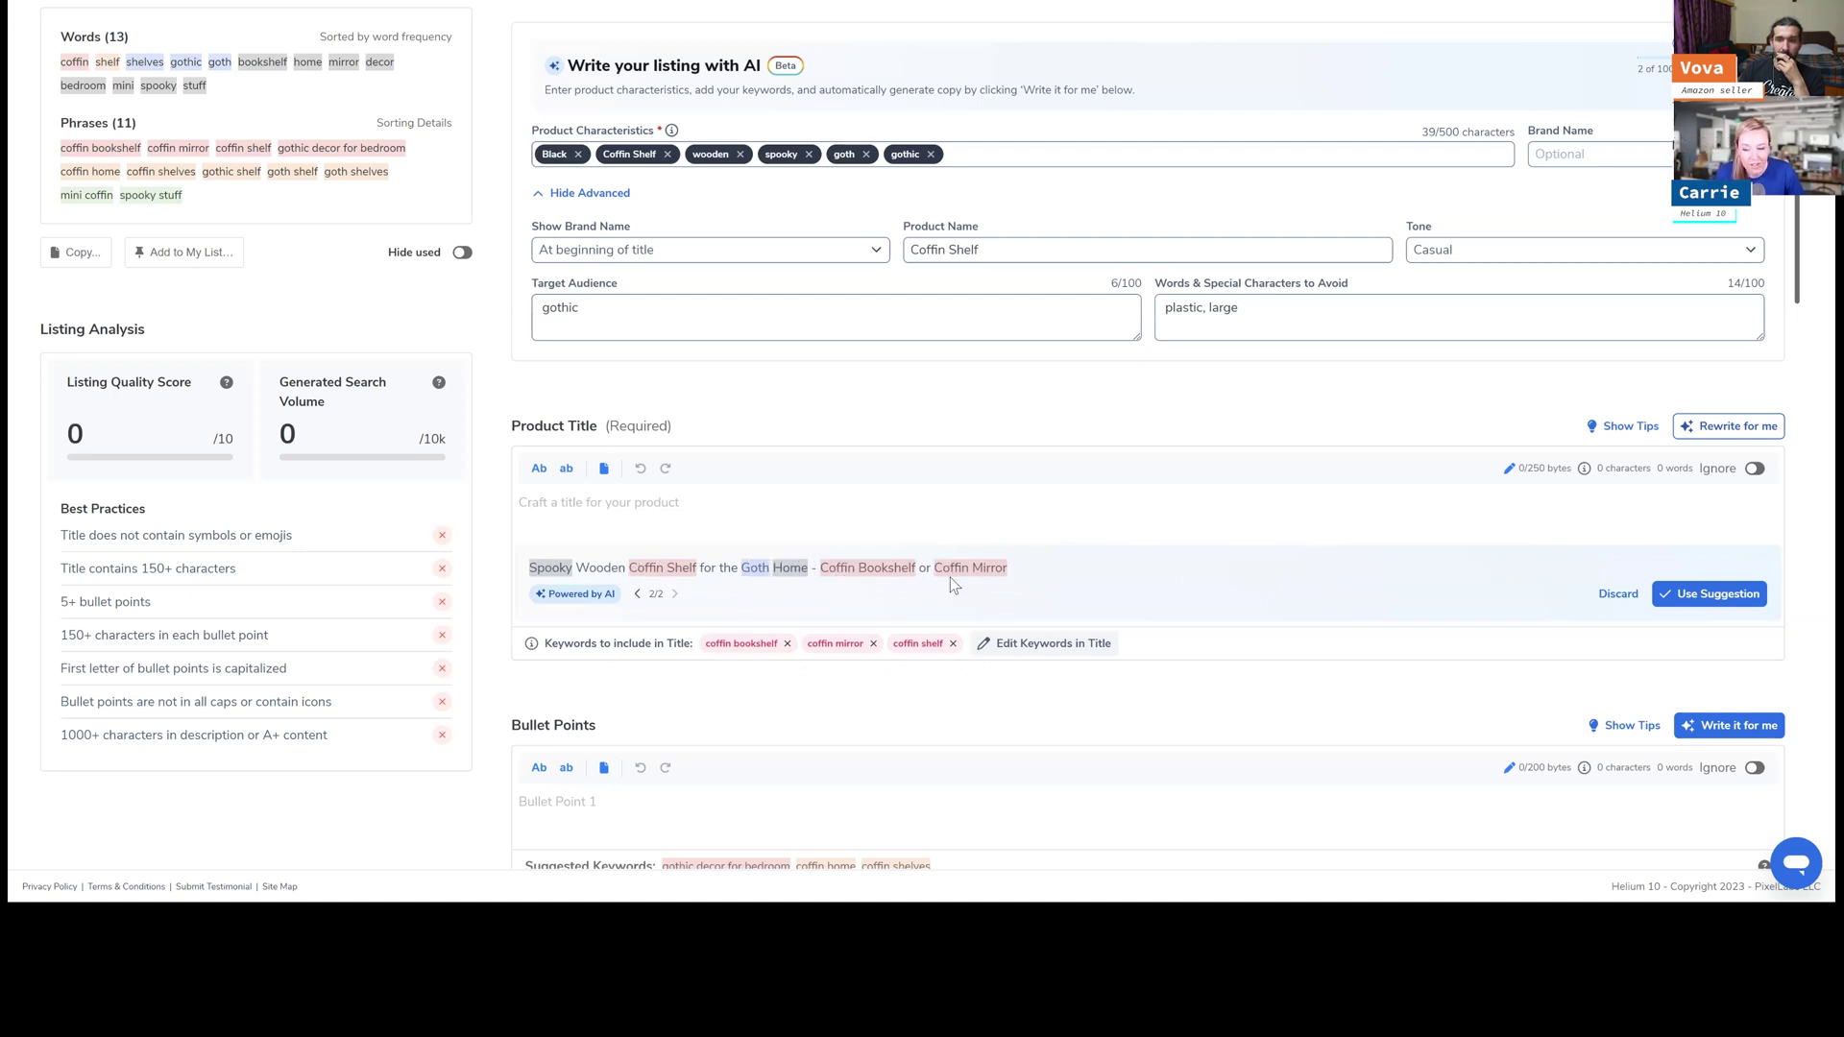
Use the AI title minus its trailing 'Coffin Mirror', then have the AI write the bullet points
left_click(1709, 593)
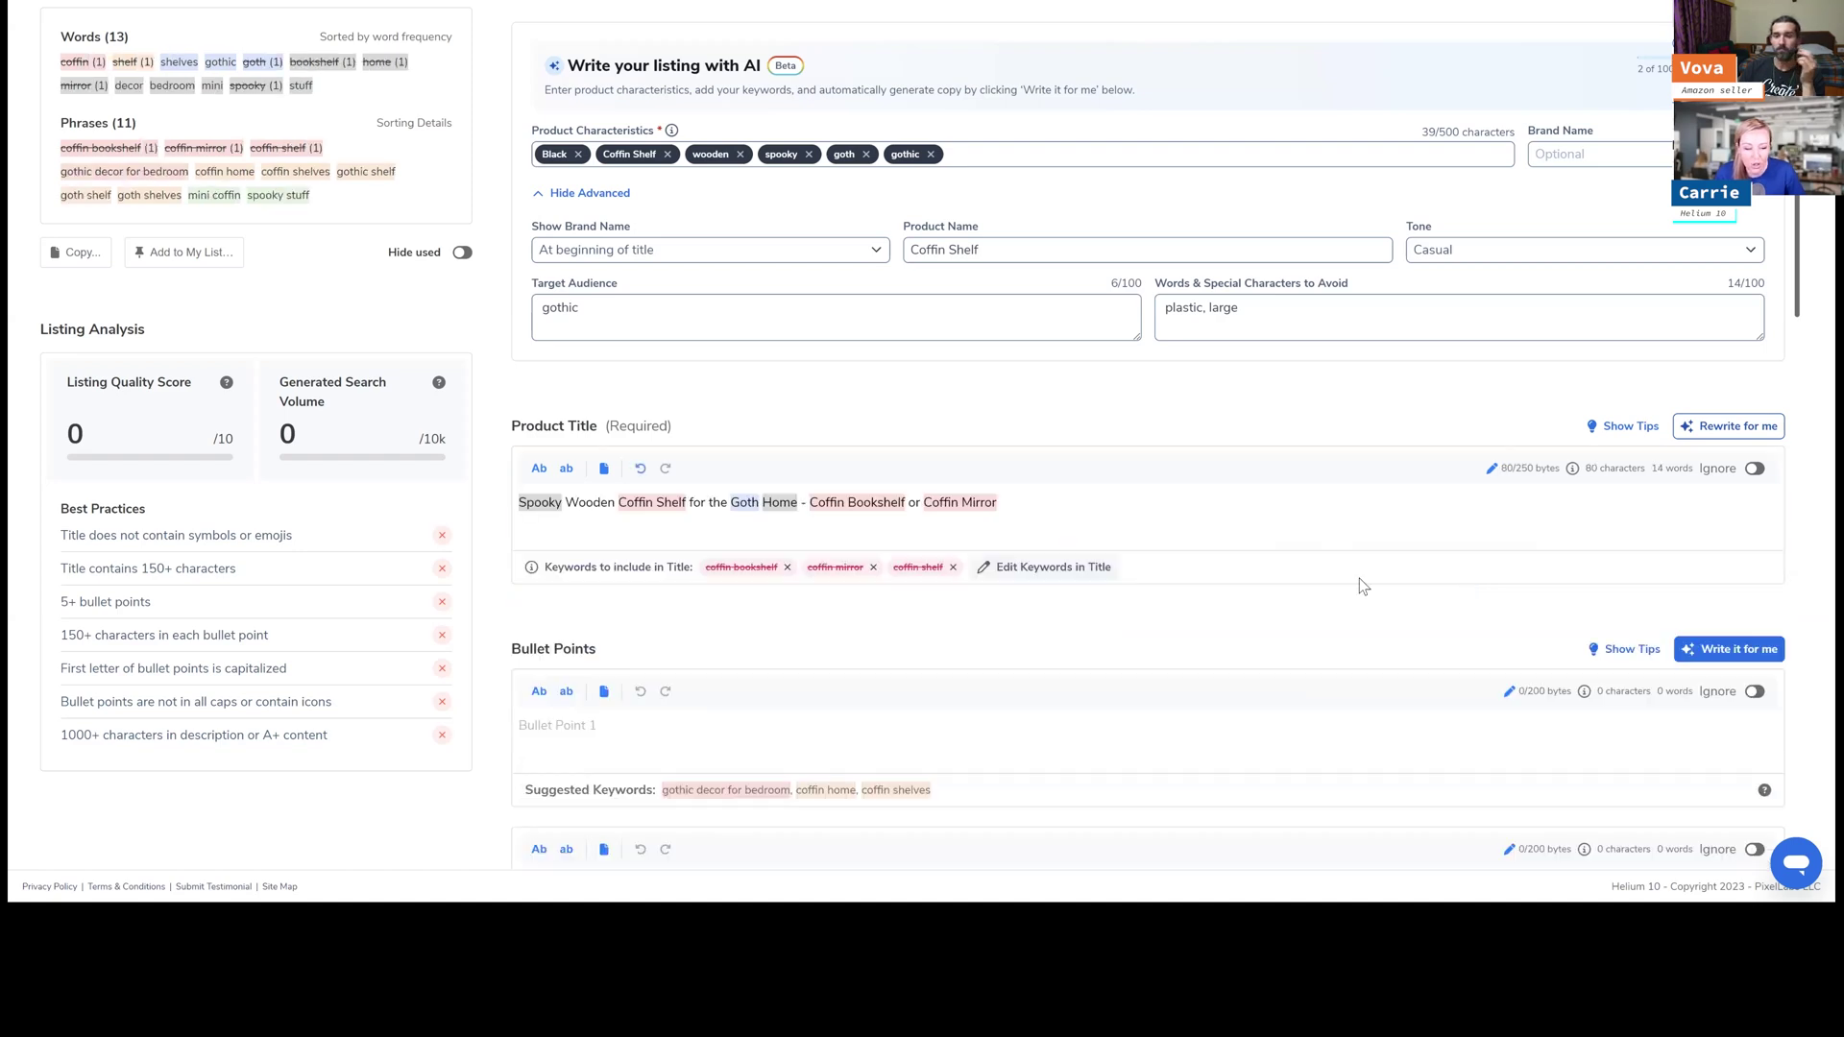
left_click_drag(924, 503, 1044, 503)
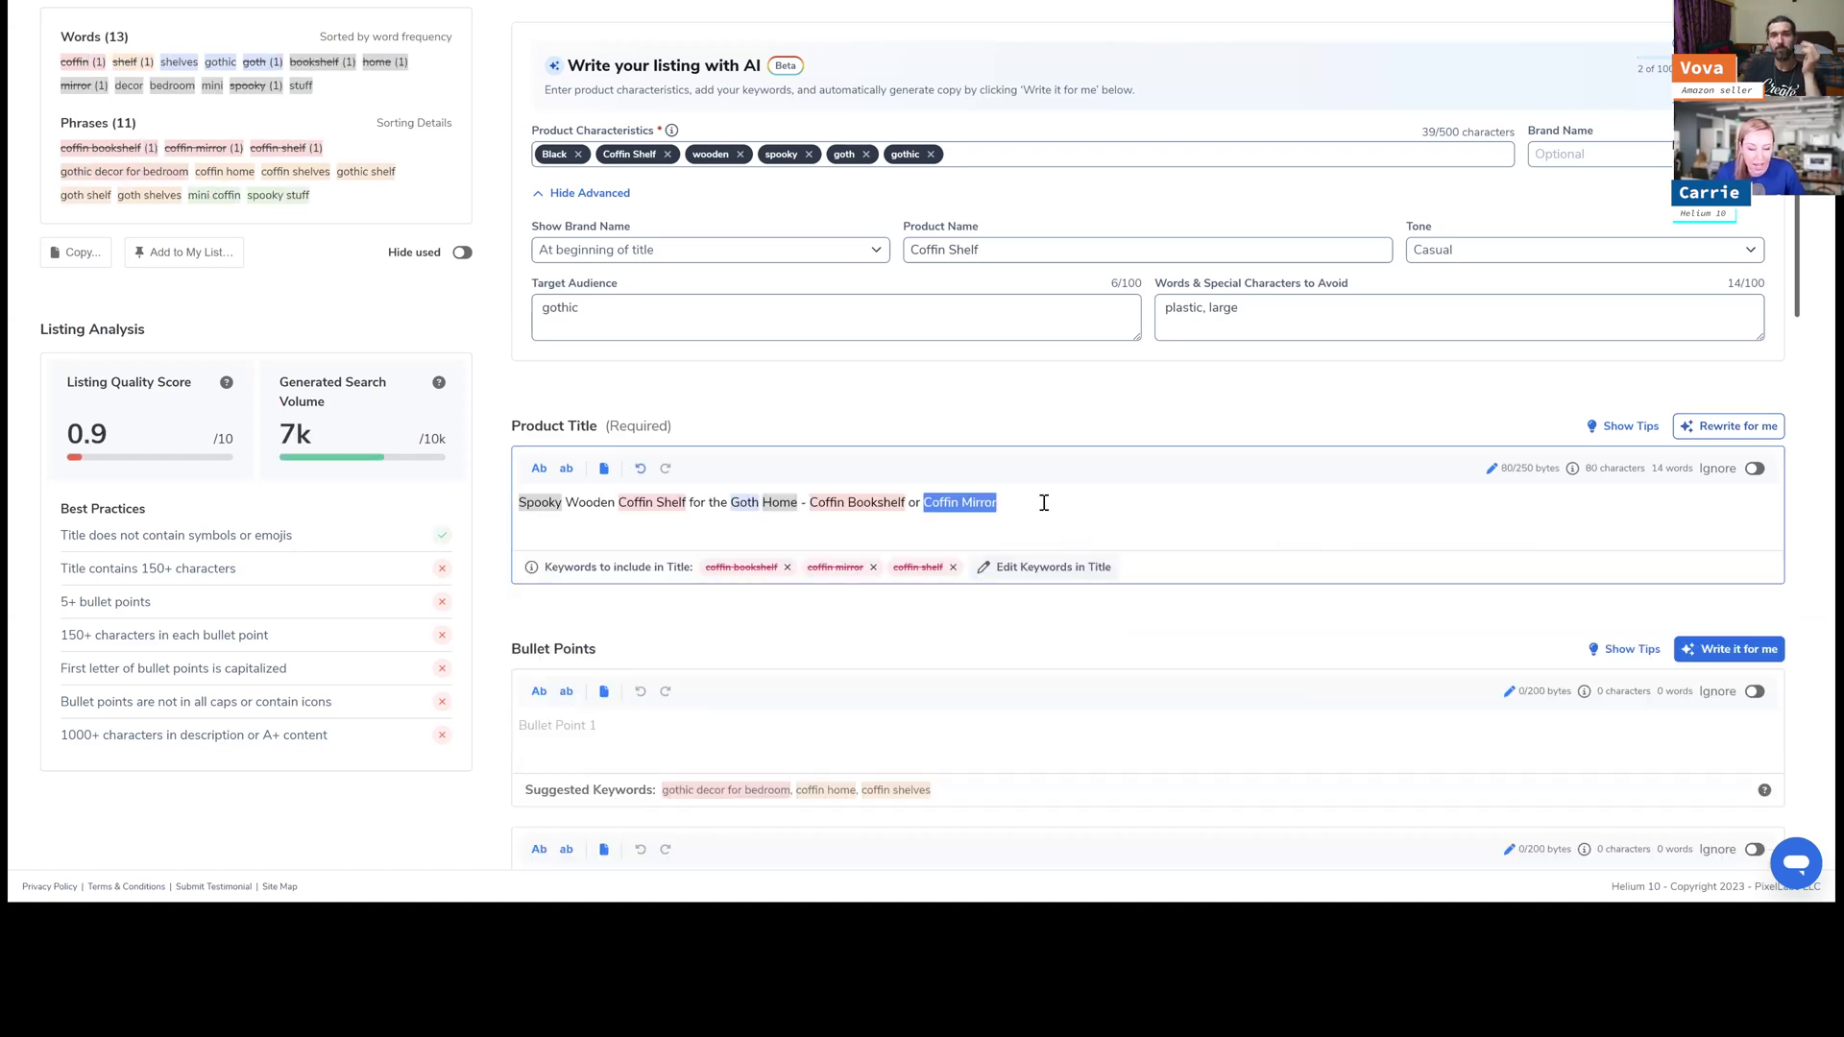
key("BackSpace")
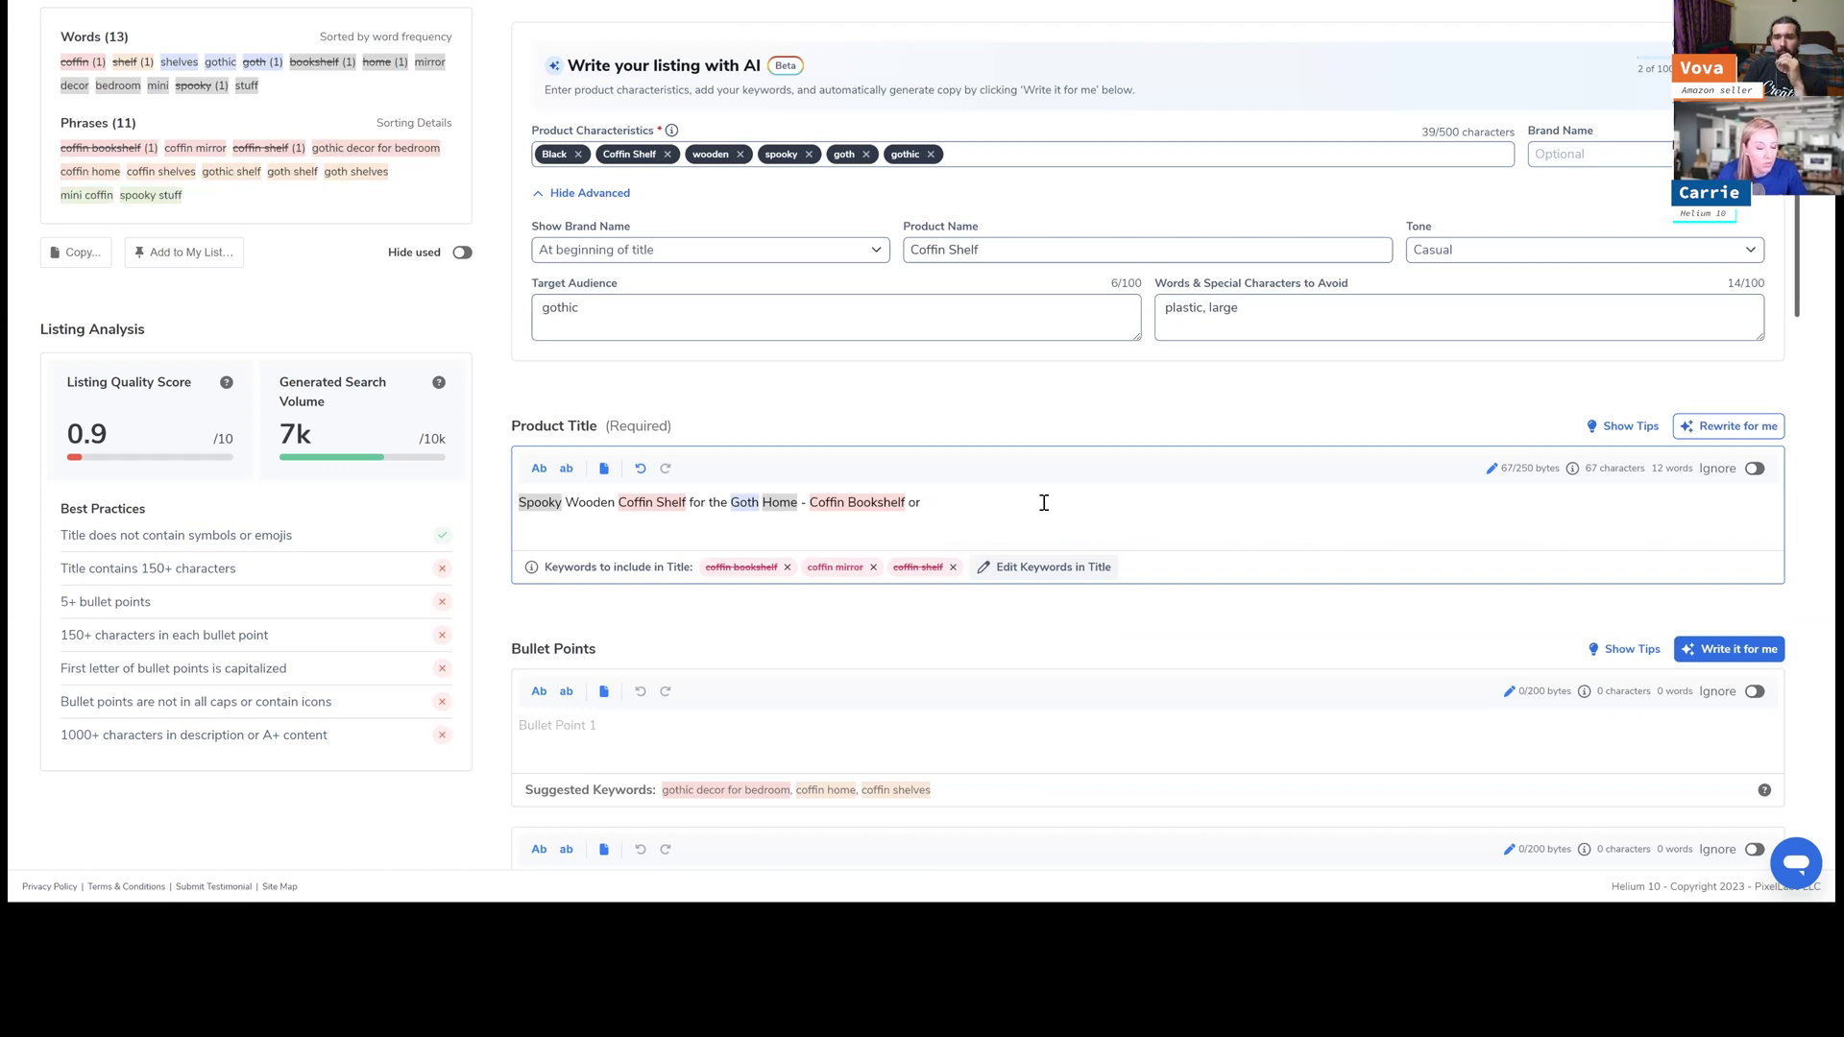
scroll(1040, 501, "down", 1)
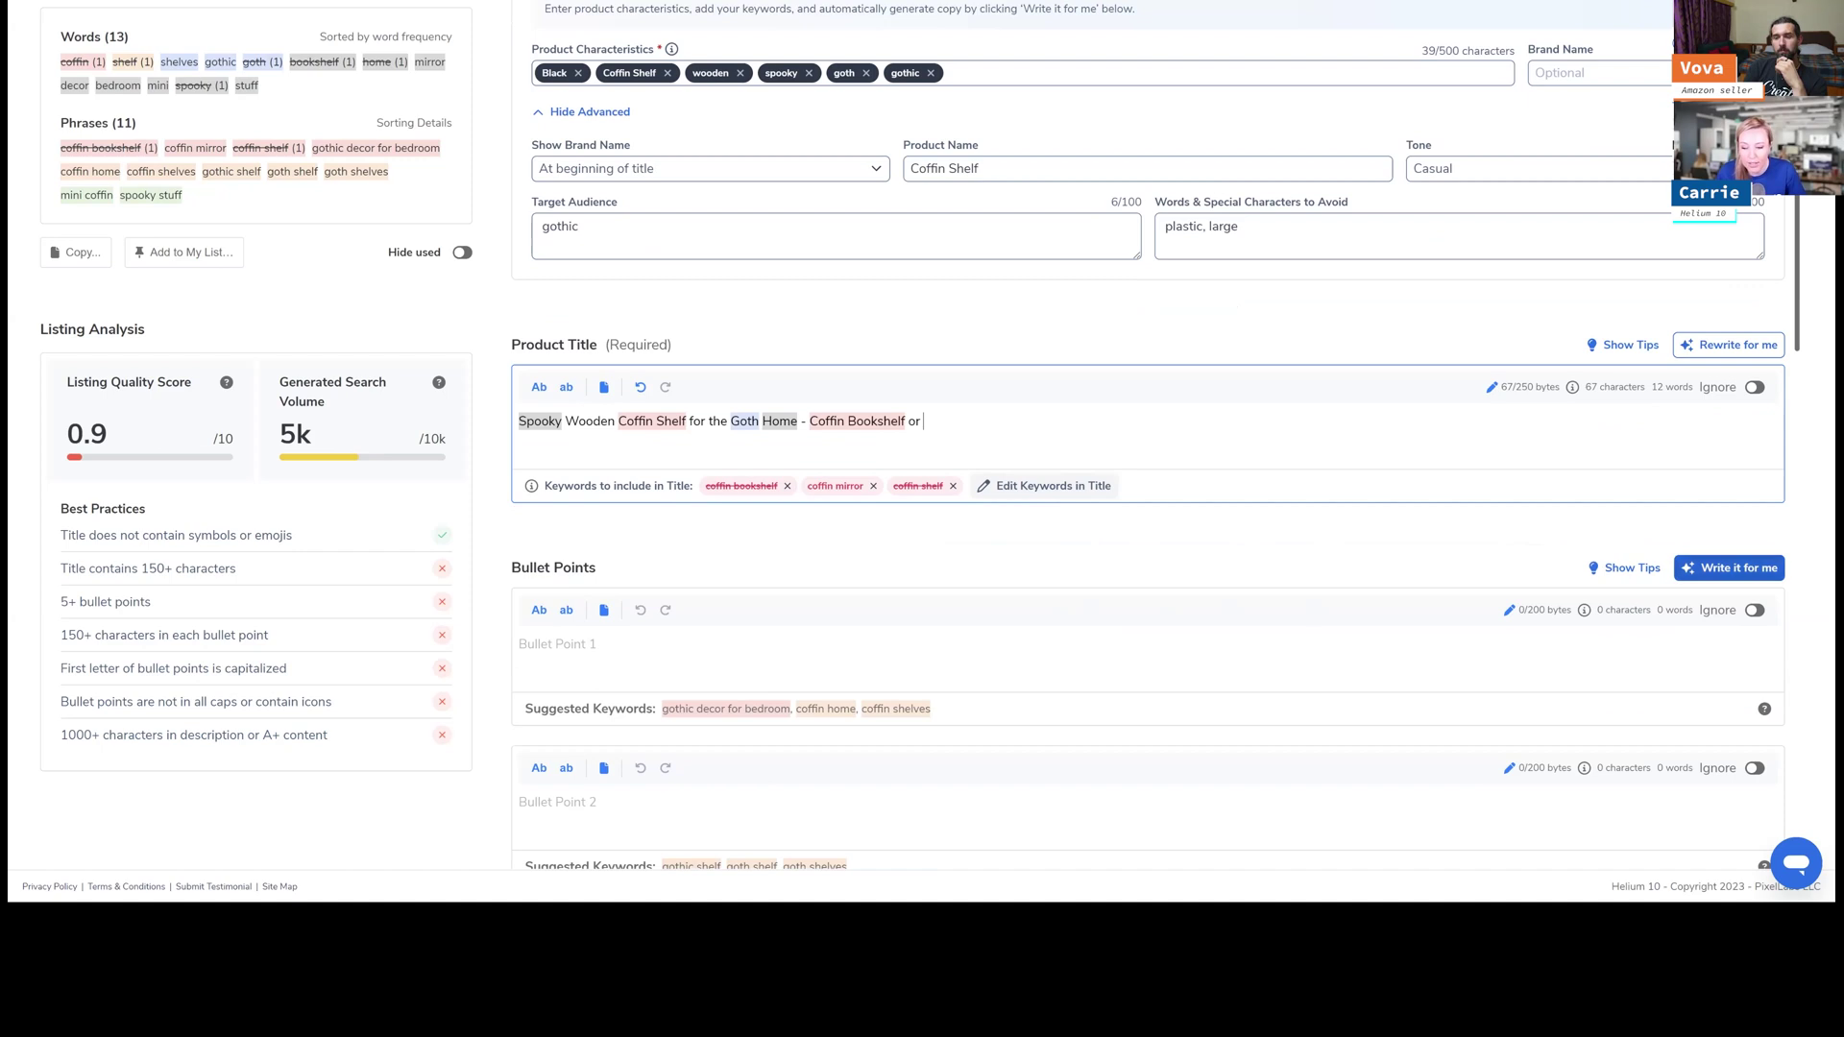
left_click(1729, 567)
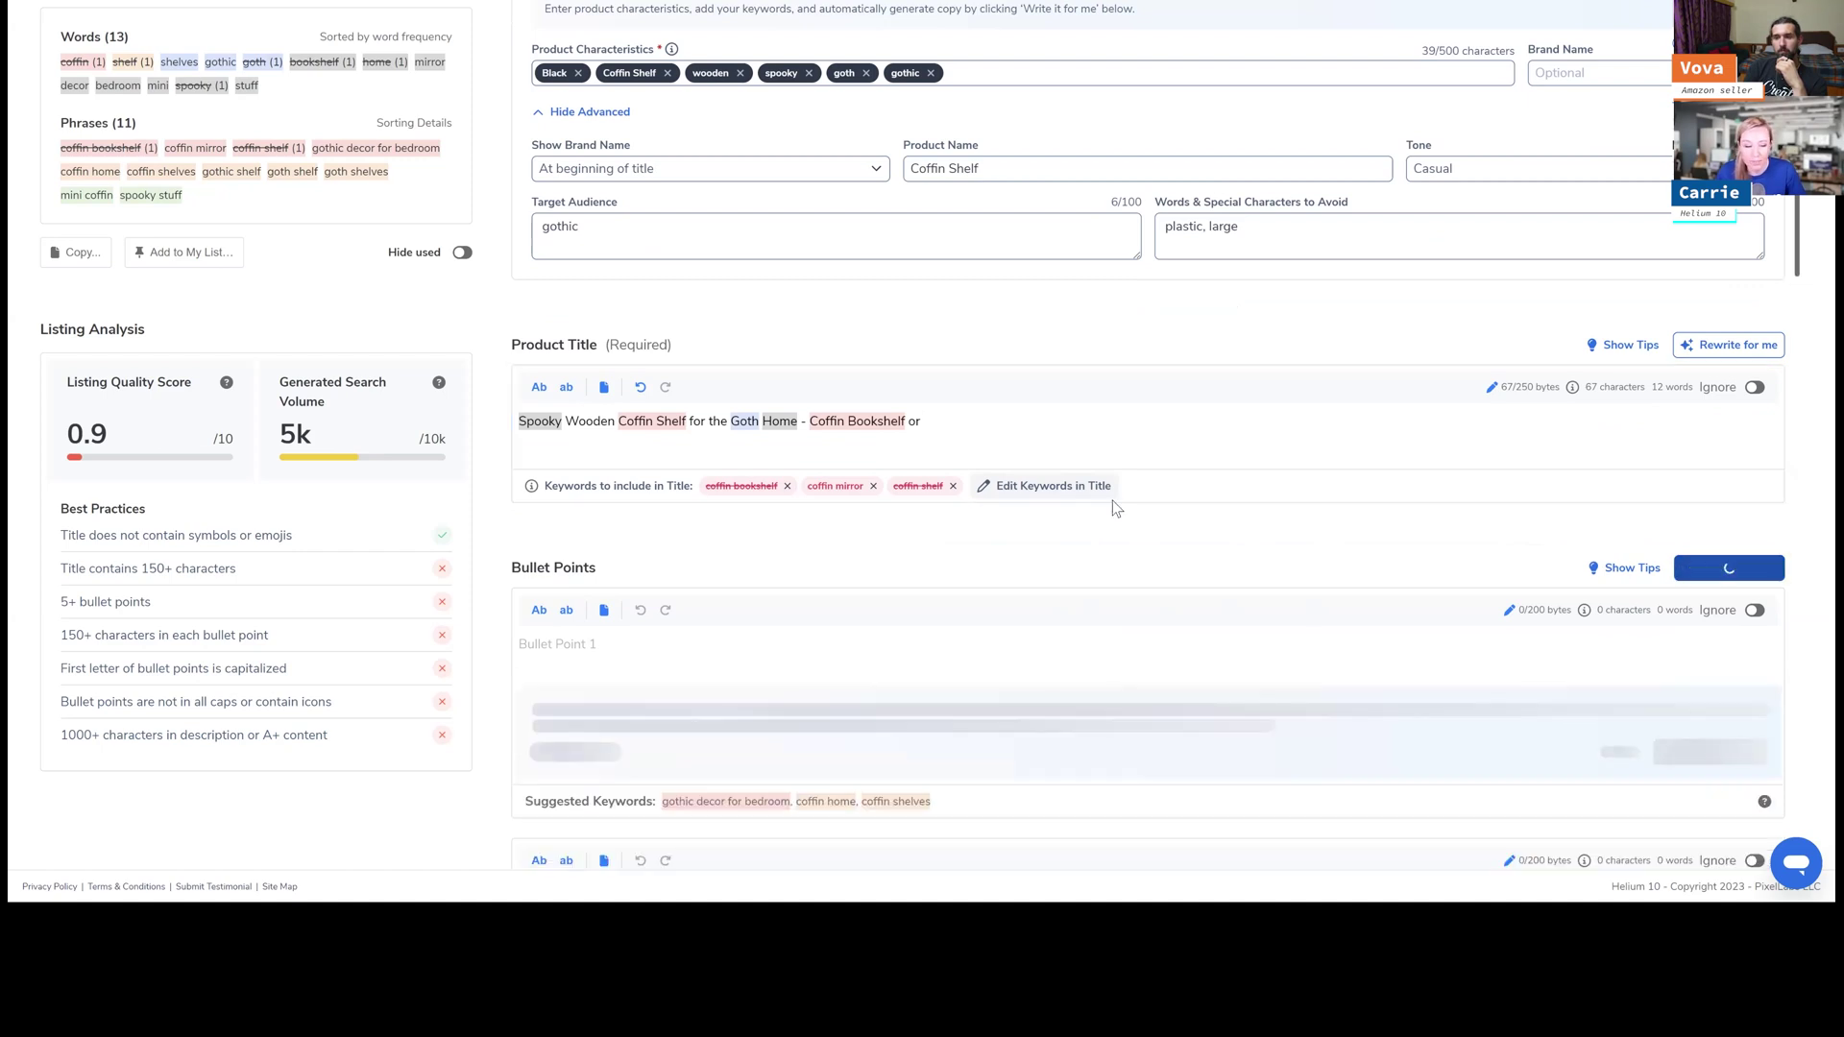